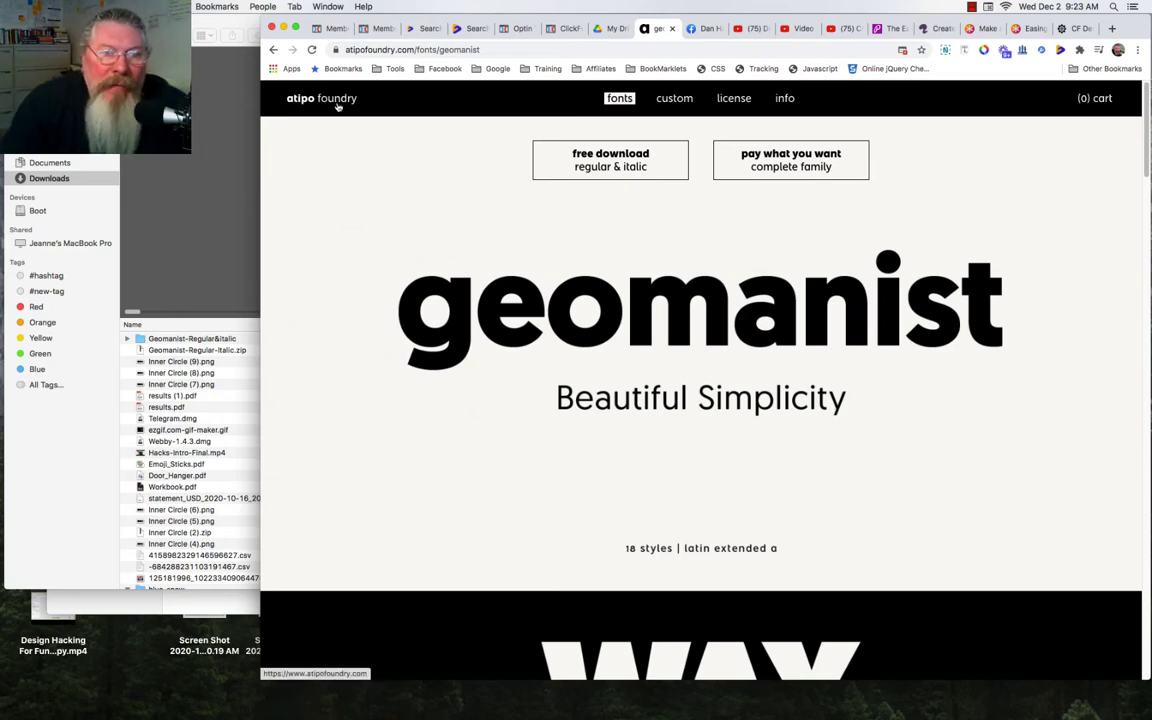
# - Browse the atipo foundry font catalog and open the Geomanist font page
pyautogui.click(303, 100)
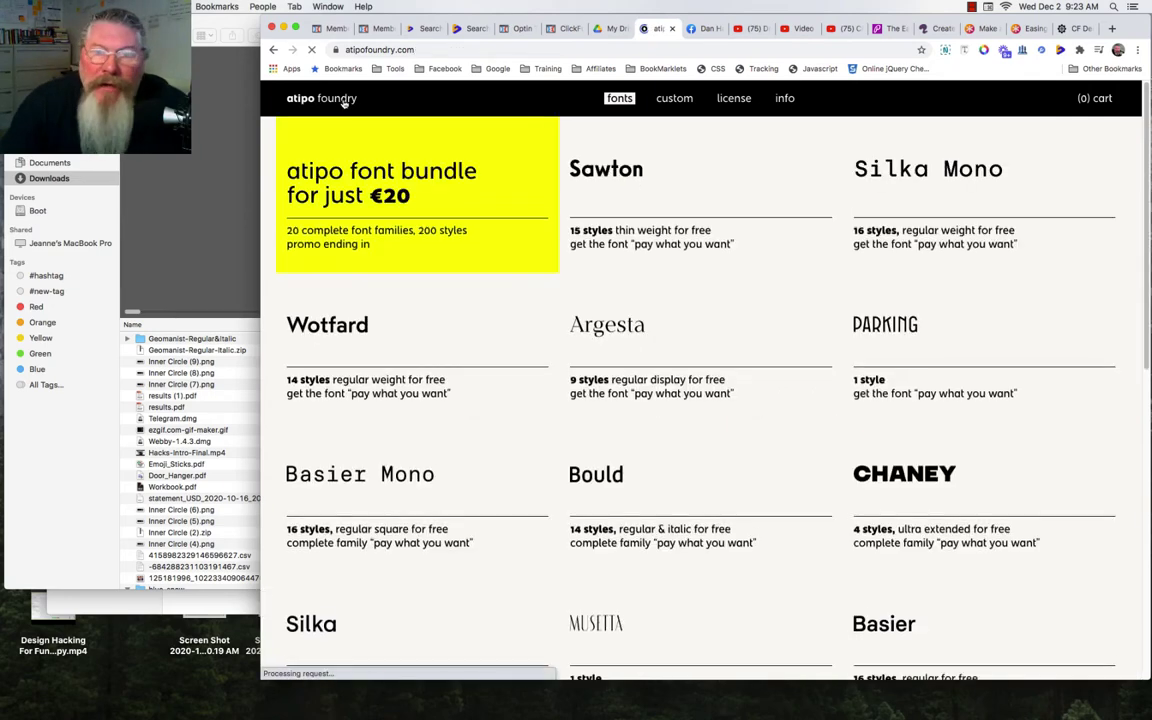
pyautogui.scroll(-3, 457, 231)
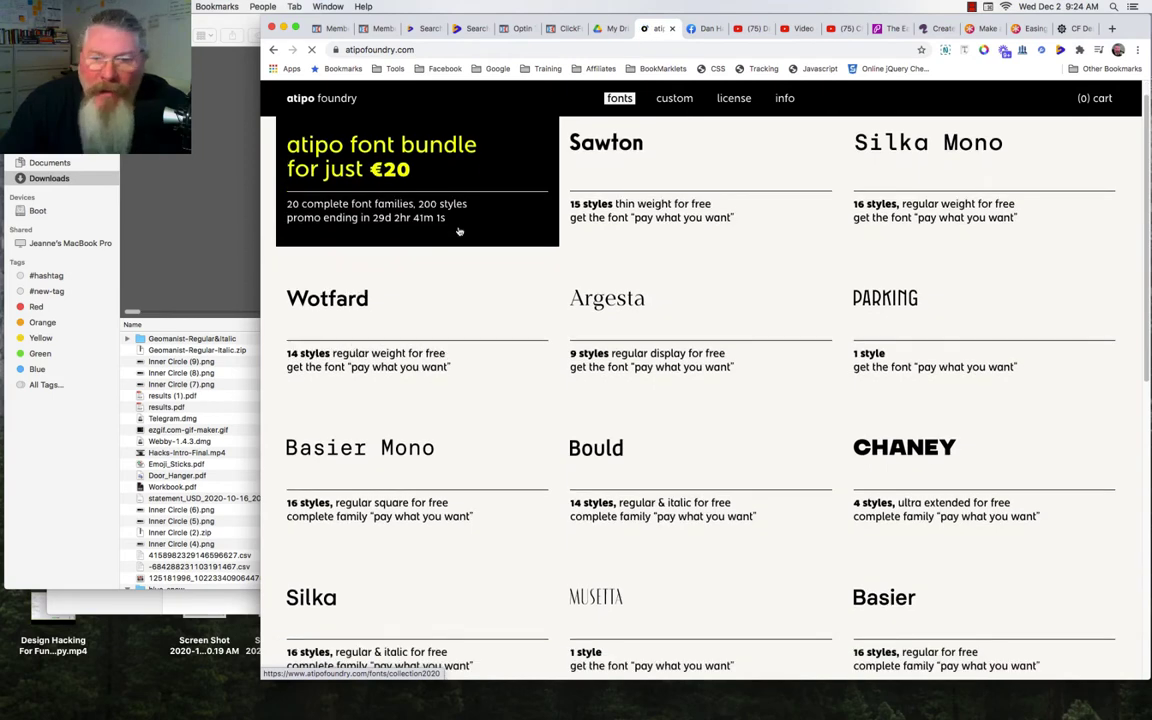
pyautogui.scroll(-2, 813, 258)
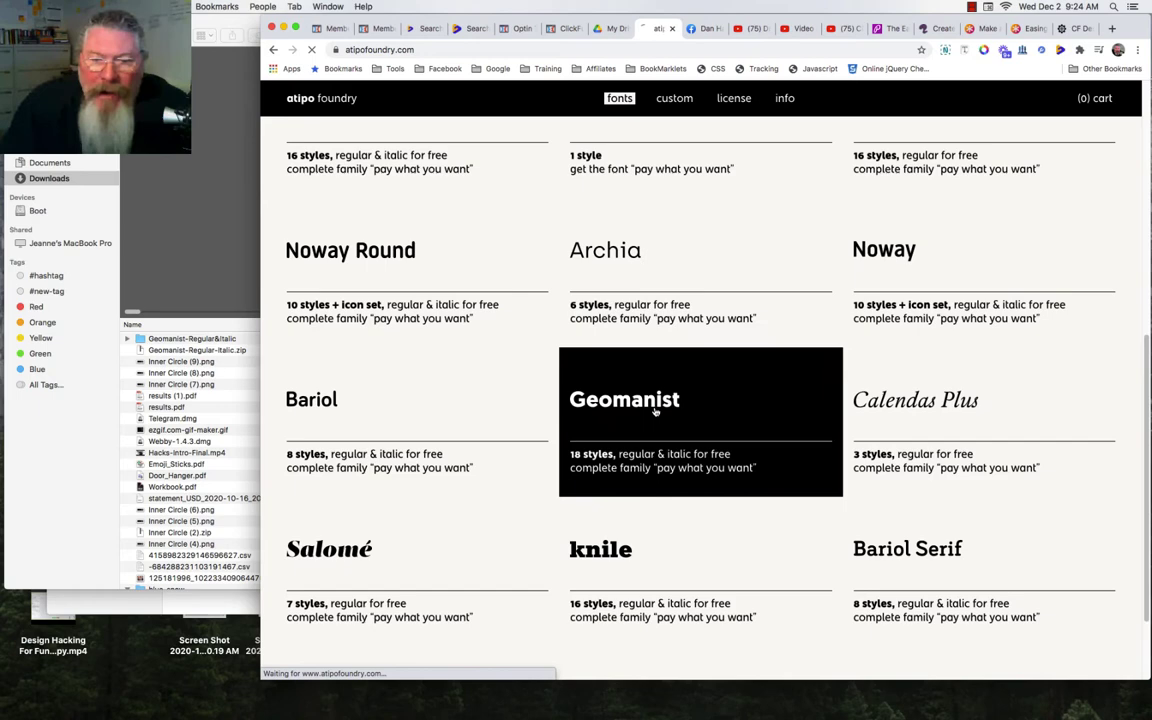
pyautogui.click(655, 411)
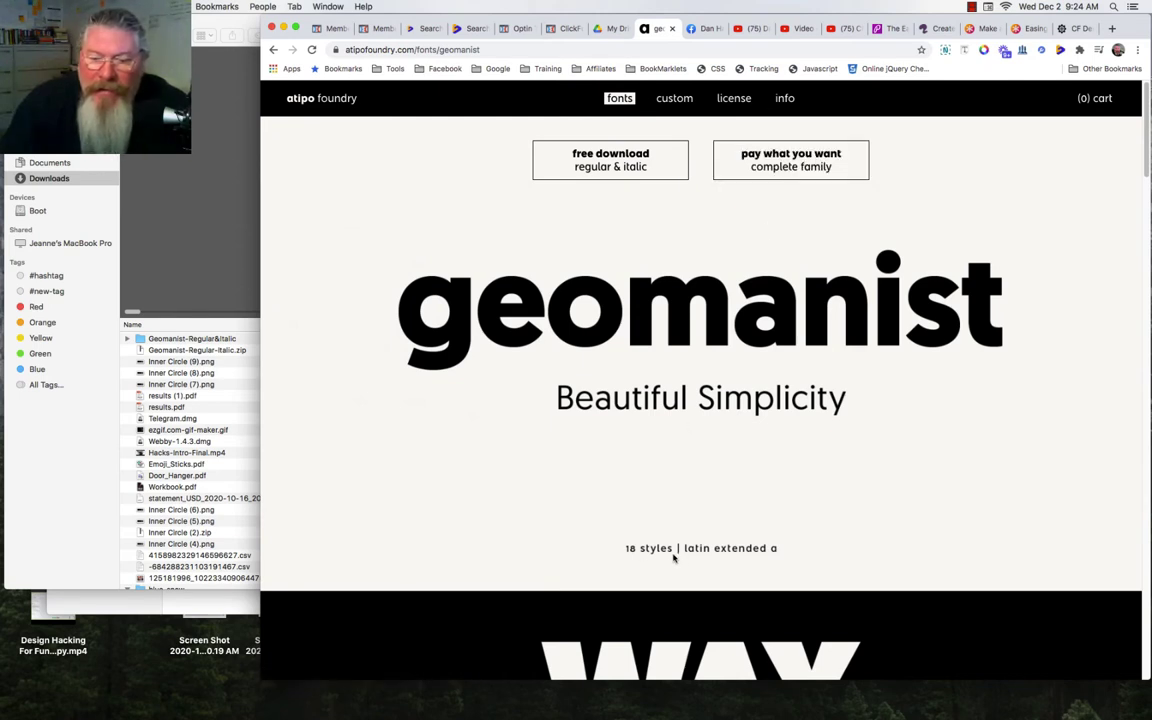
pyautogui.click(615, 165)
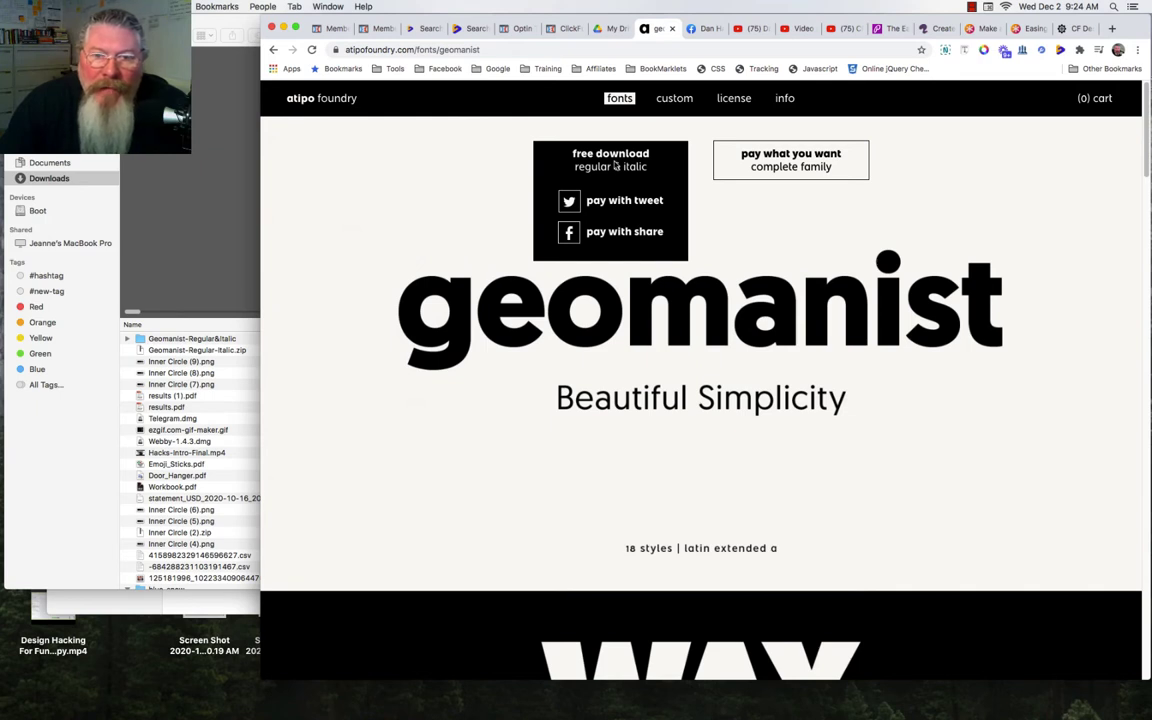
pyautogui.click(617, 231)
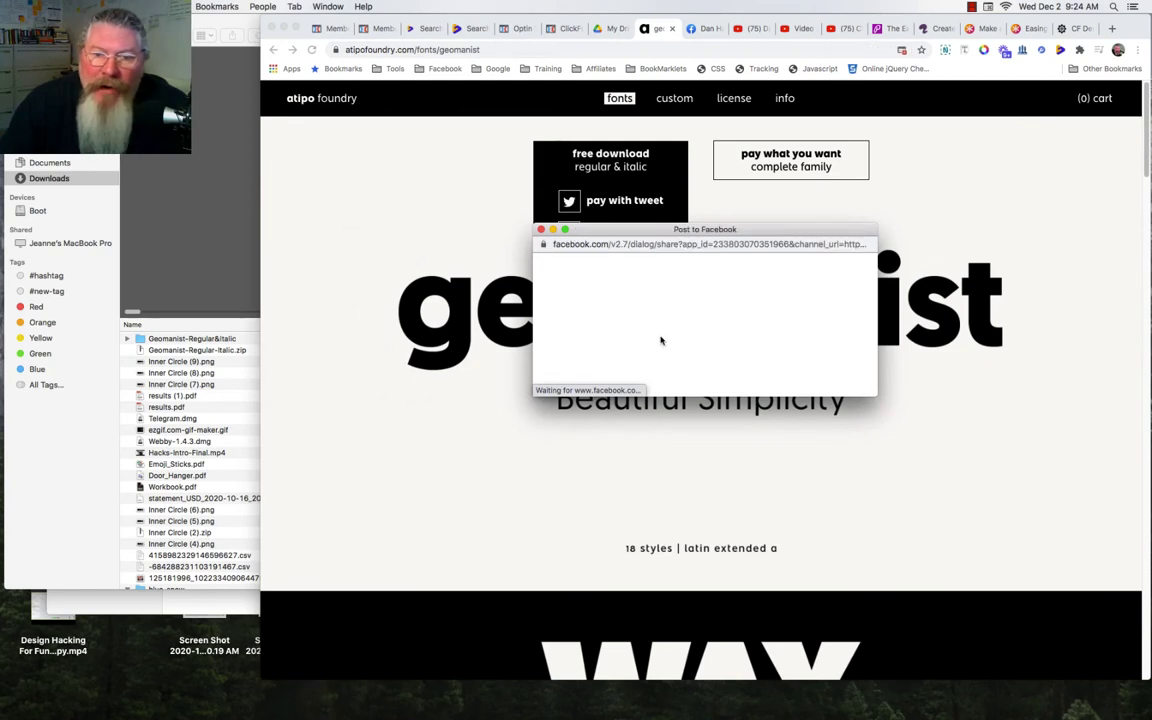
pyautogui.click(541, 231)
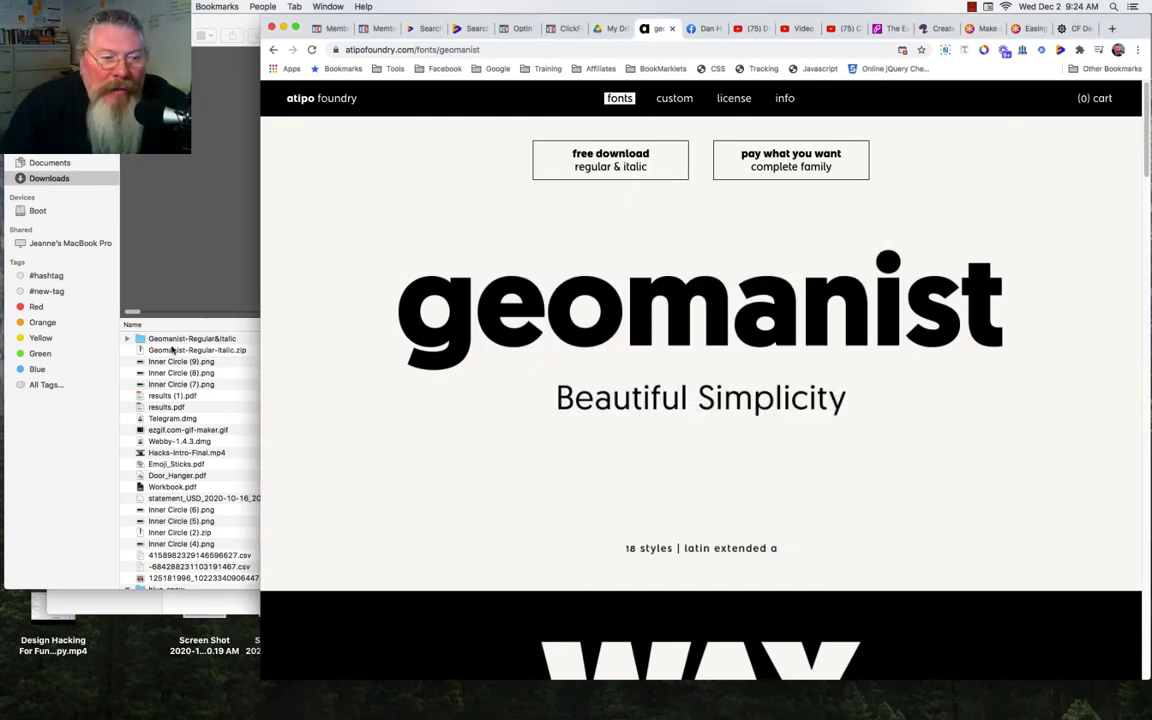
# - Expand the Geomanist-Regular&Italic and Webfont folders in Downloads to list the webfont files
pyautogui.click(204, 354)
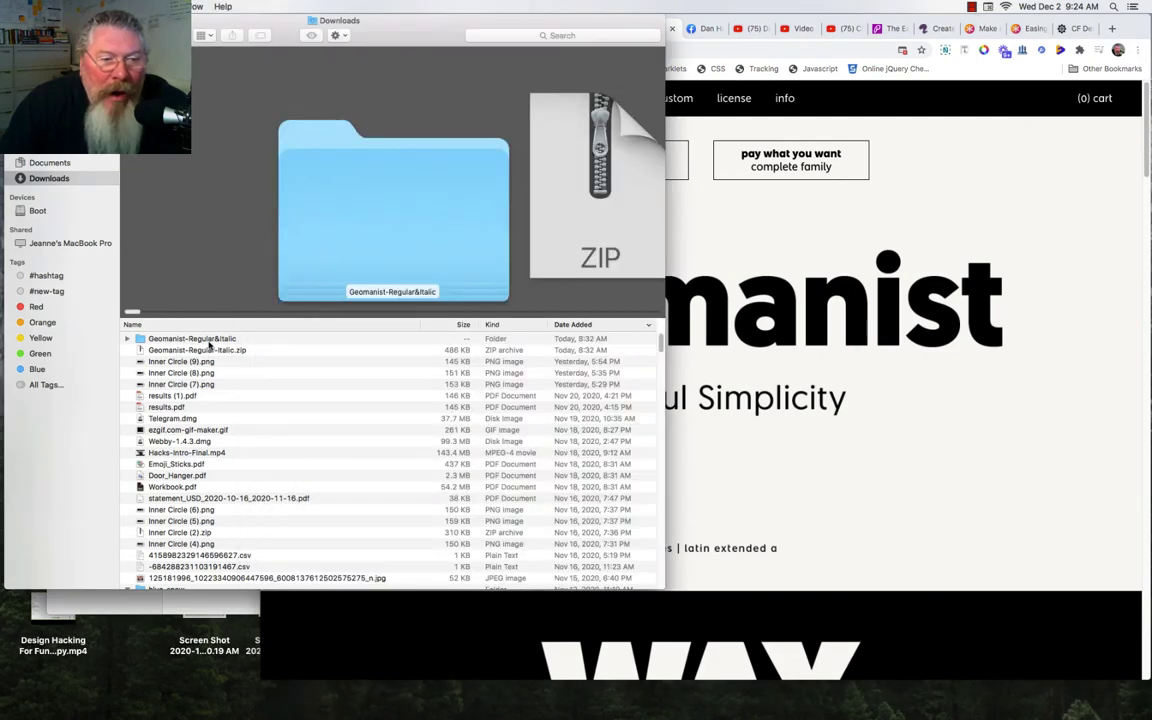
pyautogui.click(127, 339)
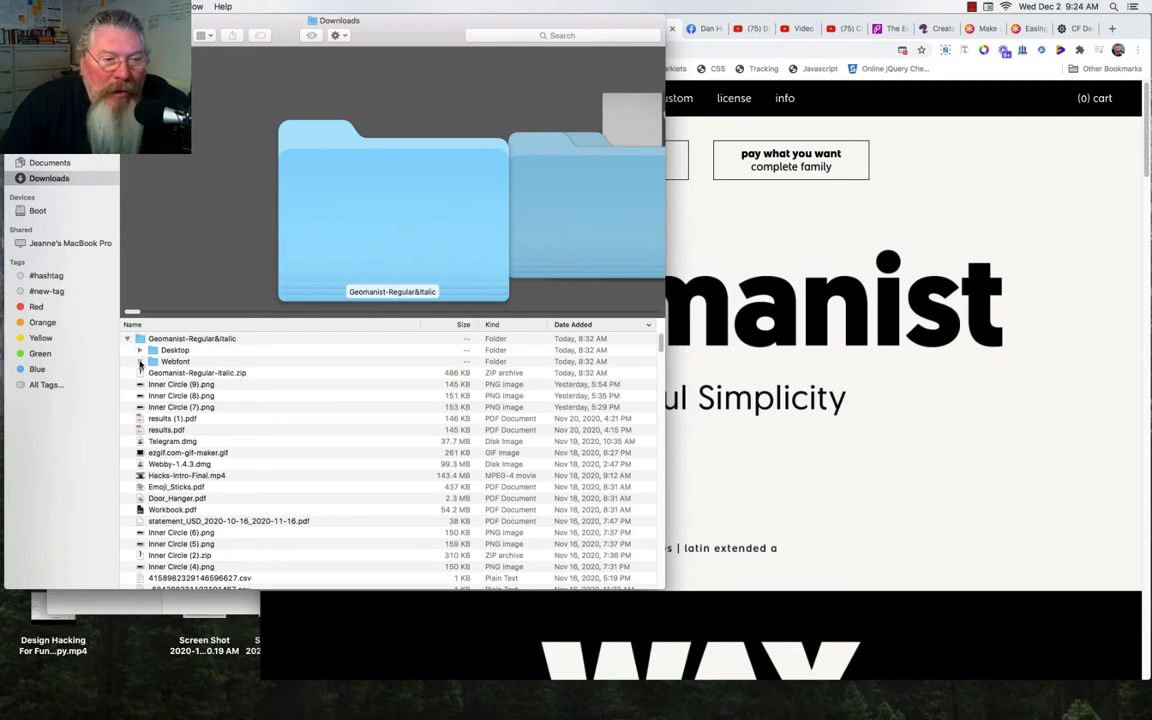
pyautogui.click(140, 362)
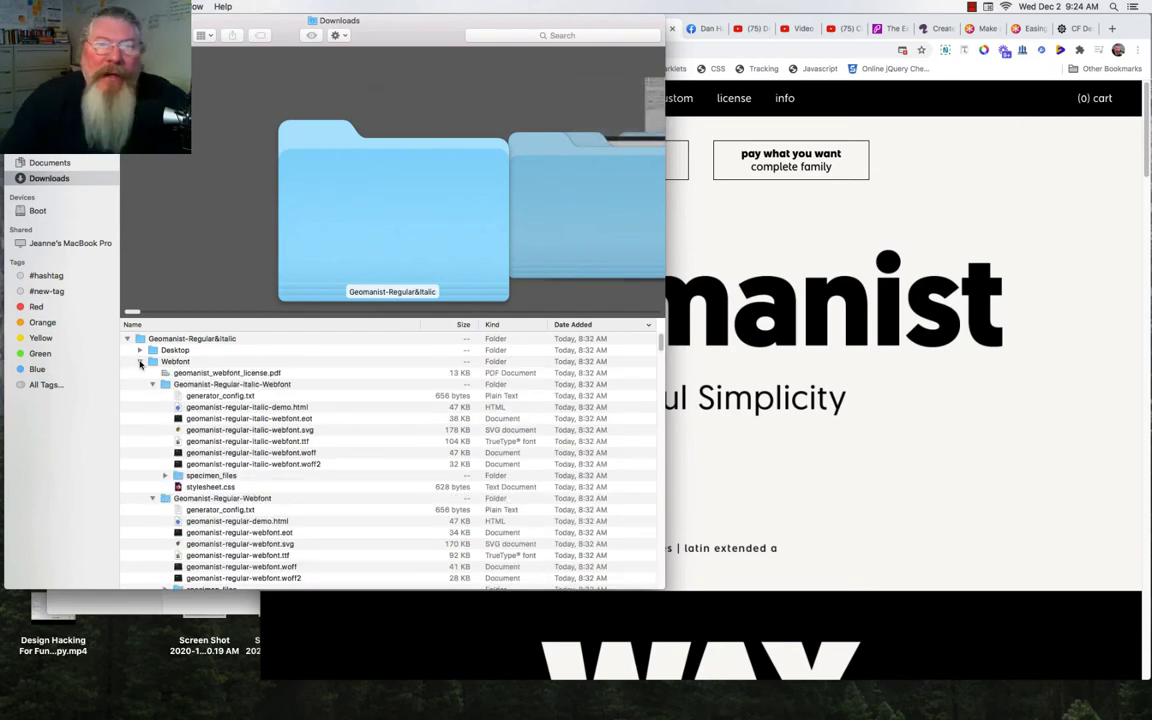
pyautogui.scroll(-3, 258, 402)
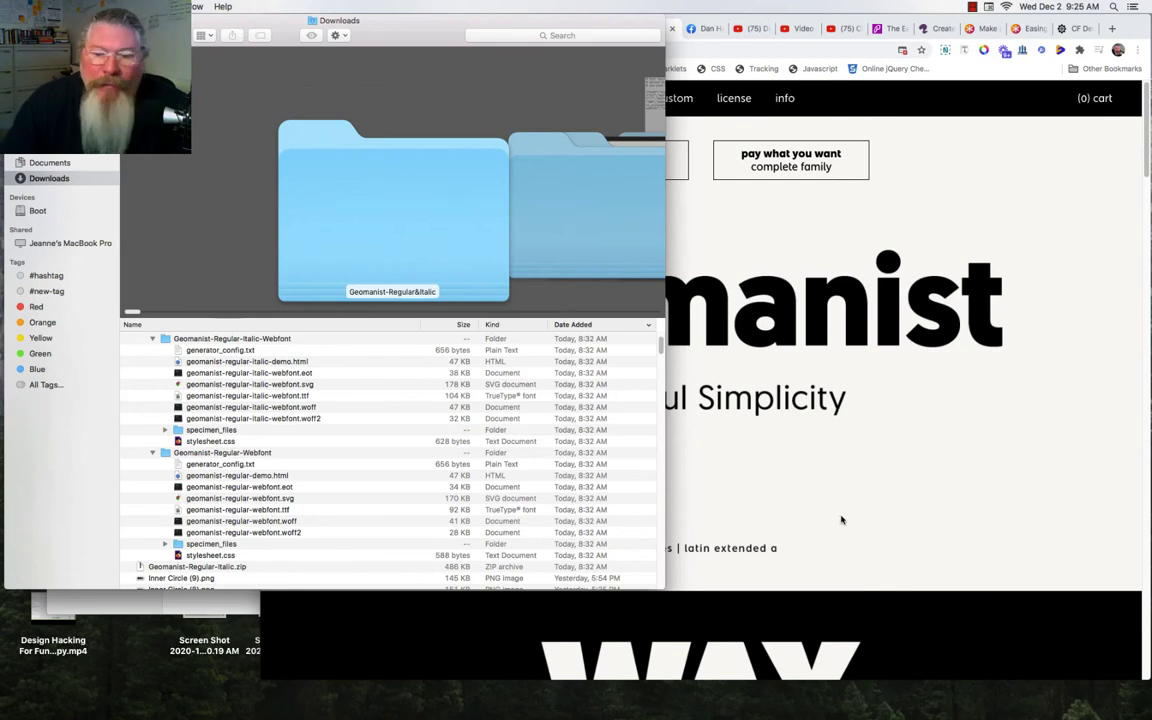
pyautogui.click(735, 512)
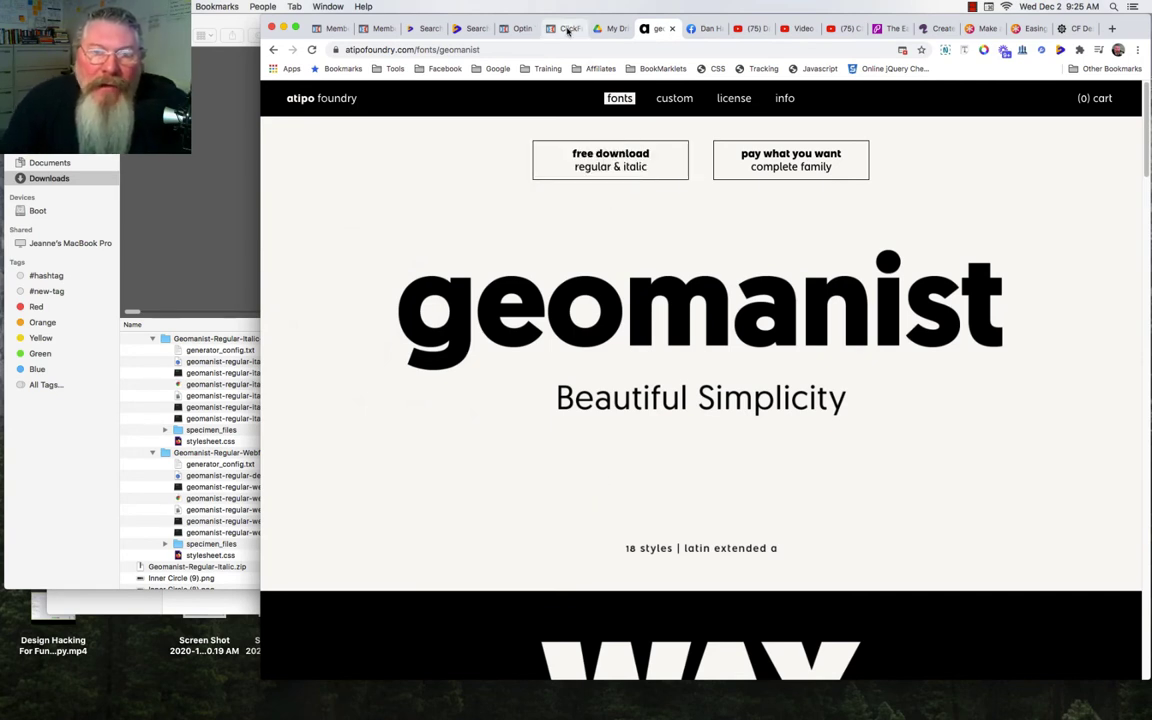
# - Start a new digital asset from the ClickFunnels digital assets page
pyautogui.click(566, 30)
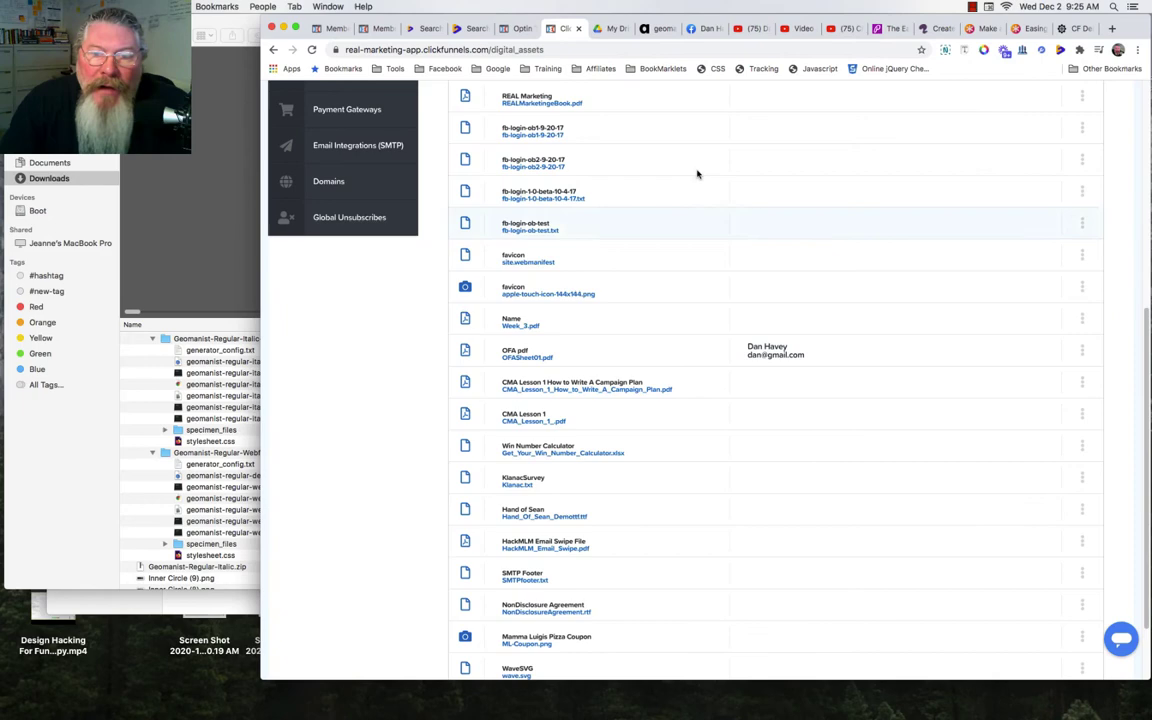
pyautogui.scroll(5, 802, 301)
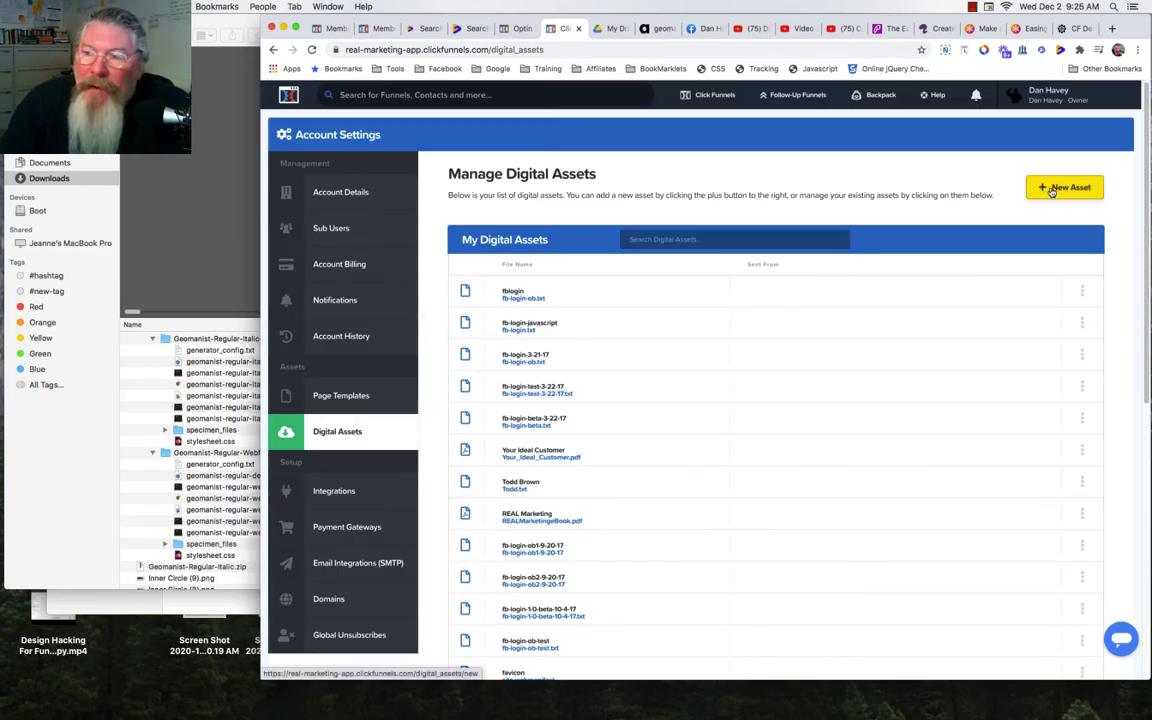
pyautogui.click(1050, 191)
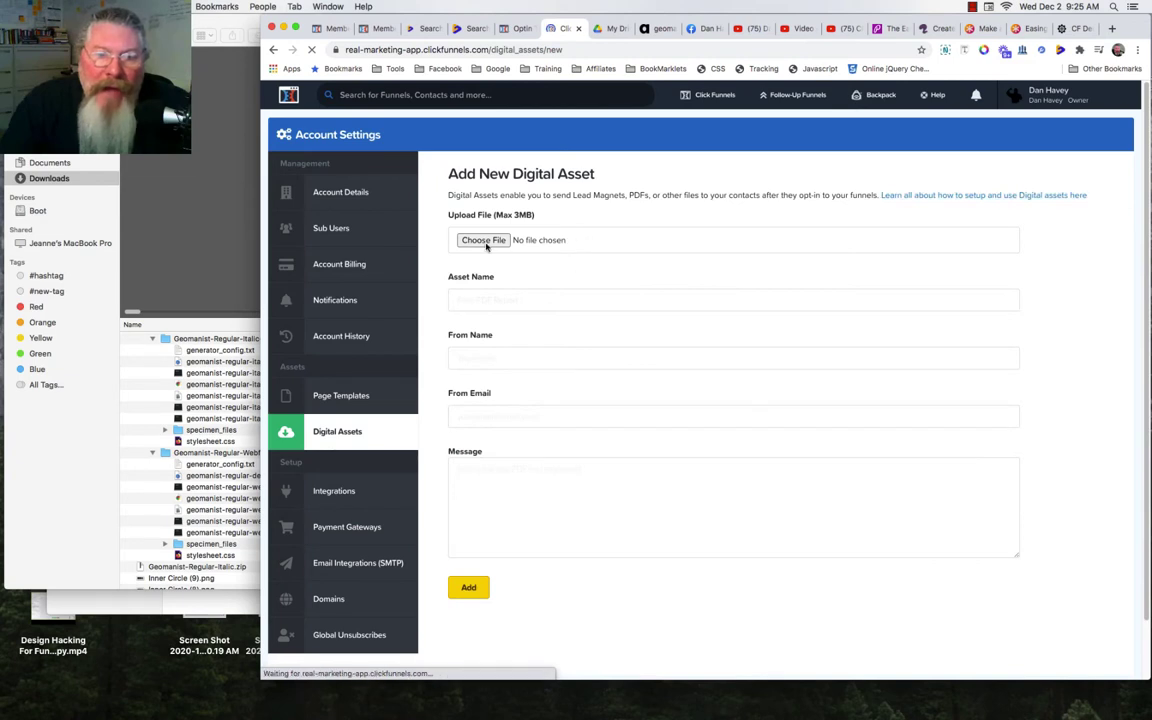
# - Attach geomanist-regular-webfont.ttf from Finder as the asset's upload file
pyautogui.click(204, 464)
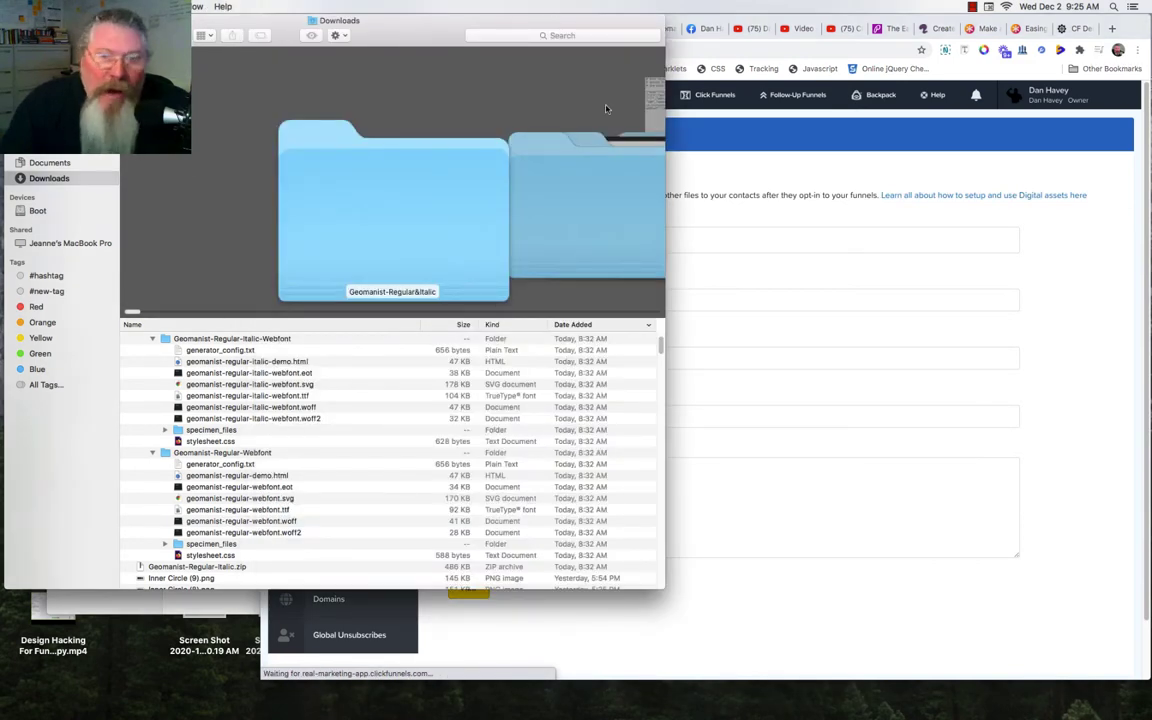
pyautogui.moveTo(578, 26); pyautogui.dragTo(383, 6)
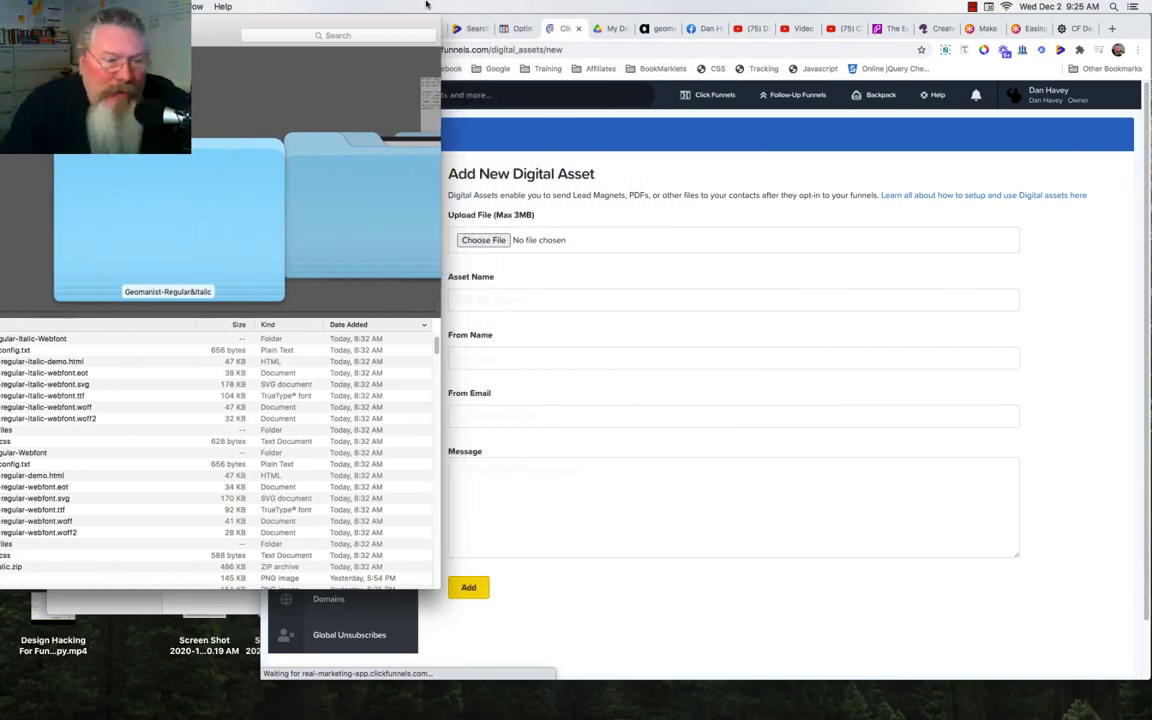
pyautogui.click(51, 510)
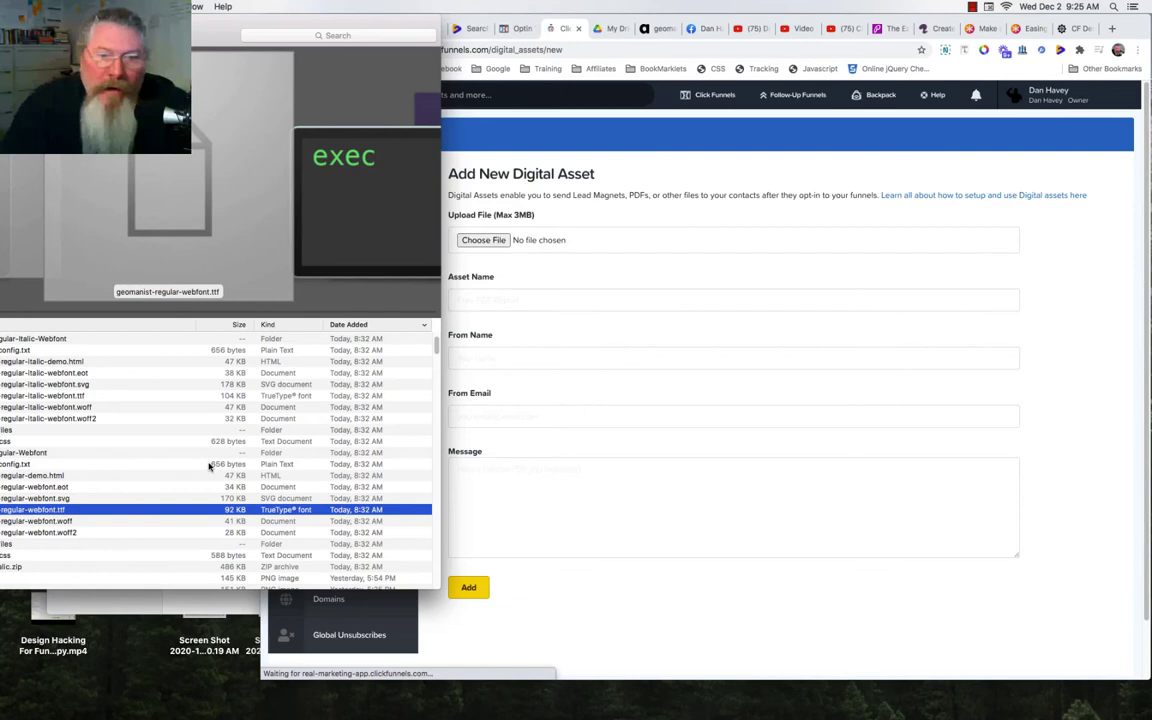
pyautogui.moveTo(51, 510); pyautogui.dragTo(490, 242)
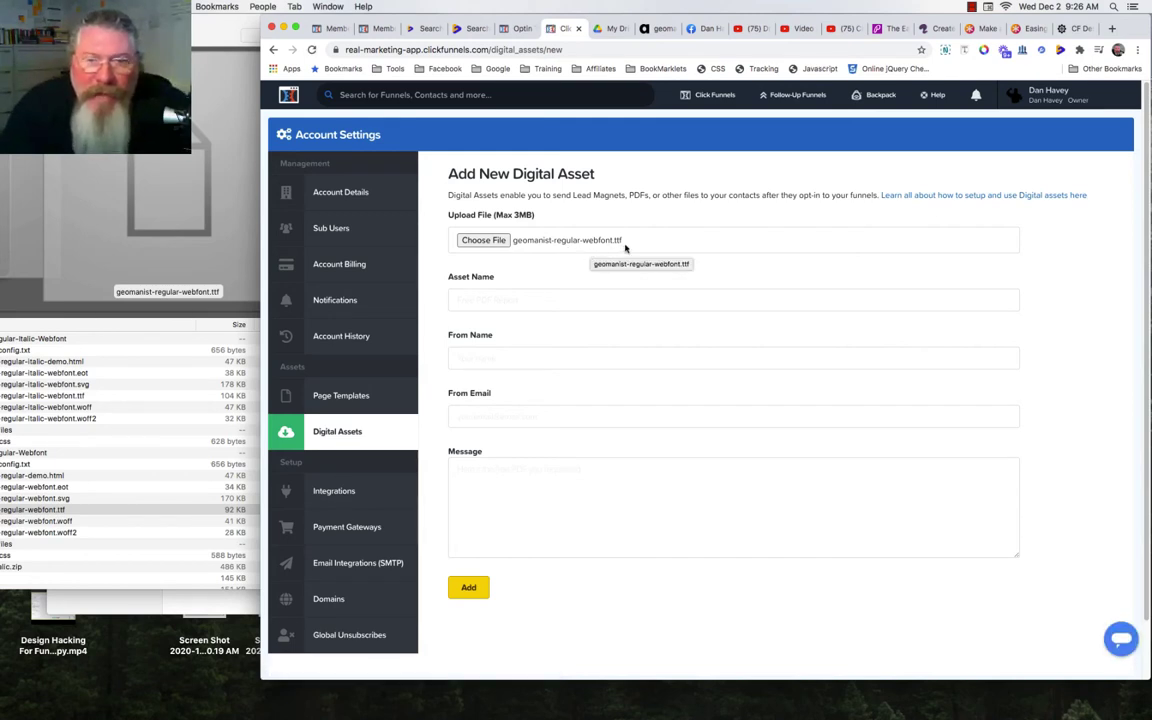
# - Name the asset 'Geomanist Regular' and add it to the digital assets
pyautogui.click(571, 302)
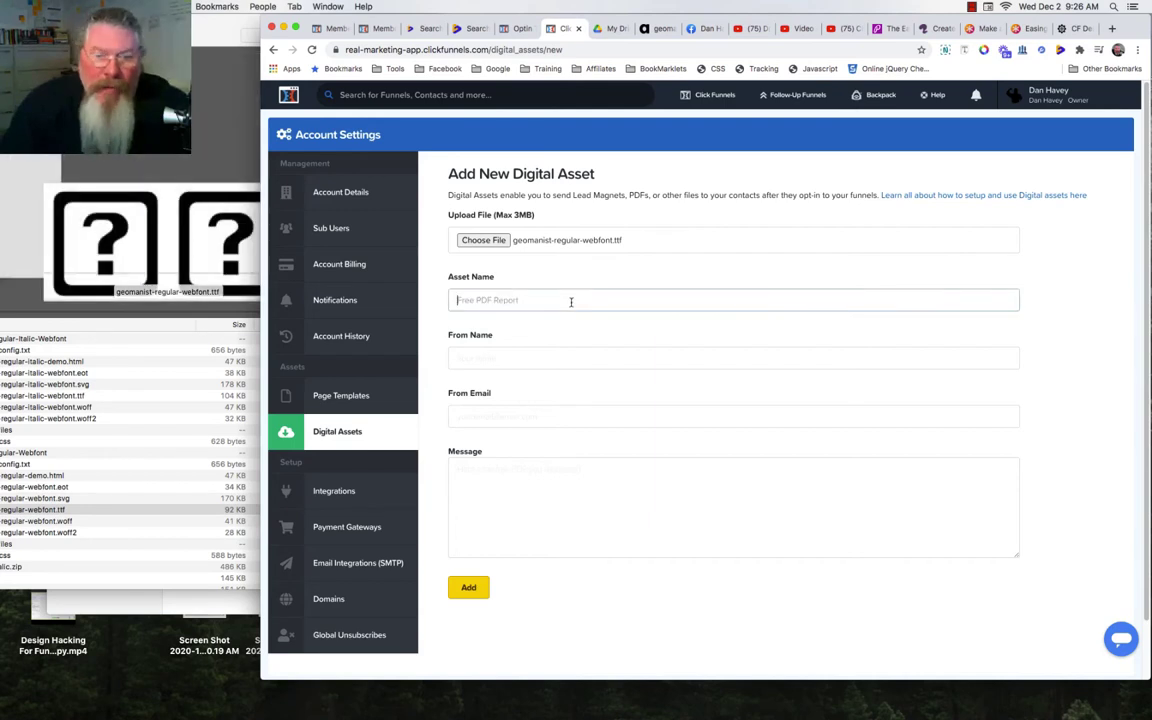
pyautogui.write('Ge')
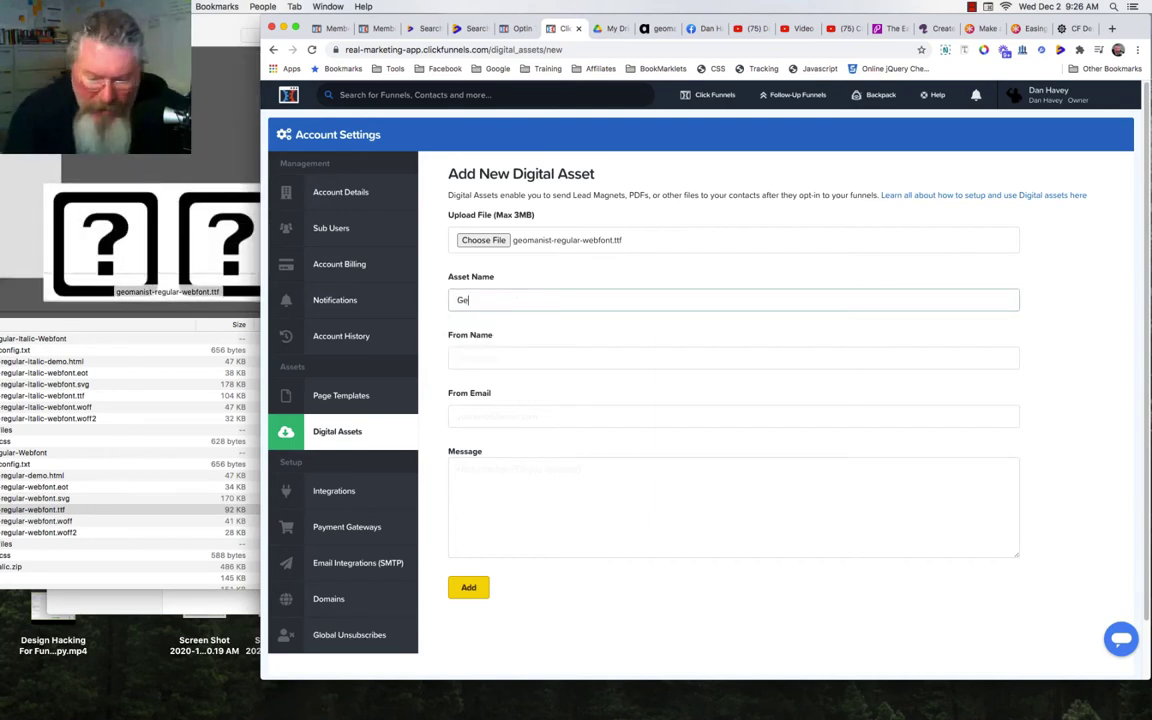
pyautogui.write('omanist Regular')
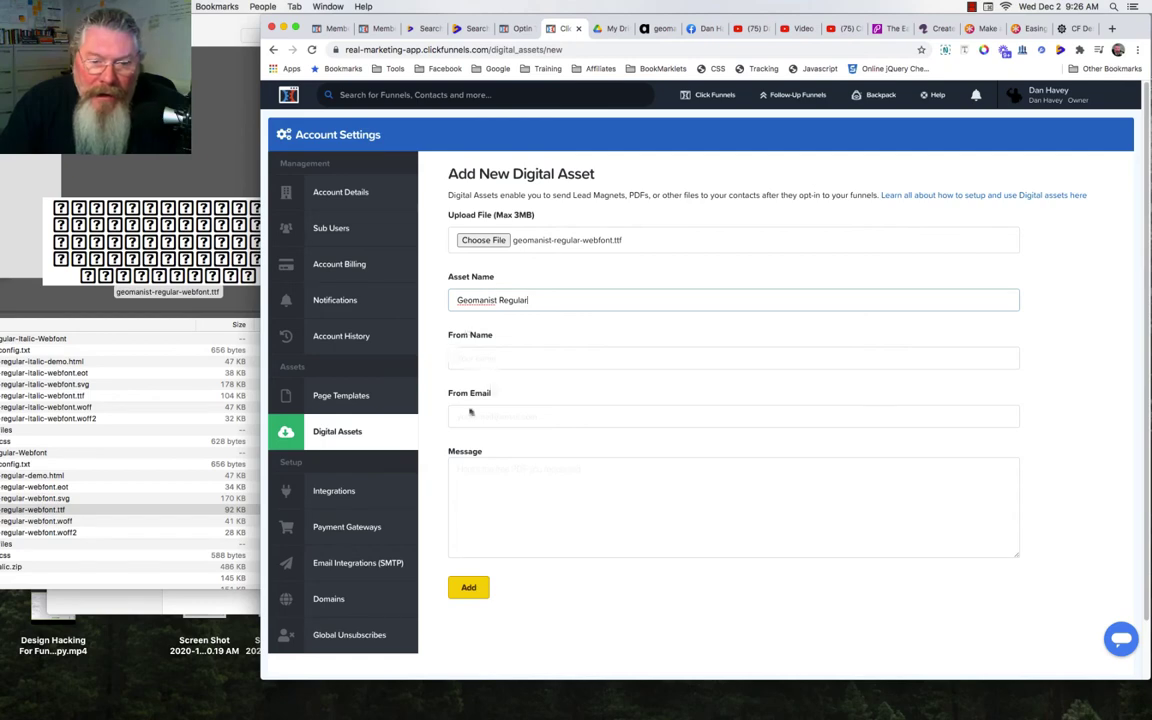
pyautogui.click(470, 588)
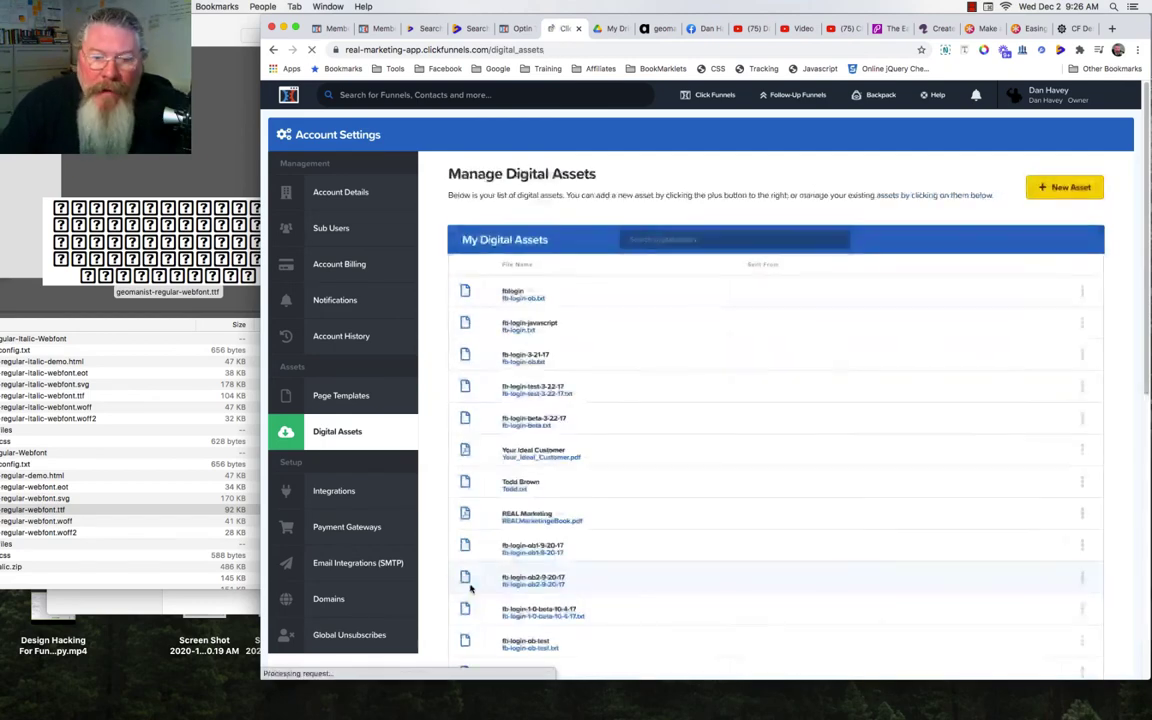
# - Copy the Geomanist Regular asset path and return to the Optin page editor
pyautogui.scroll(-10, 692, 414)
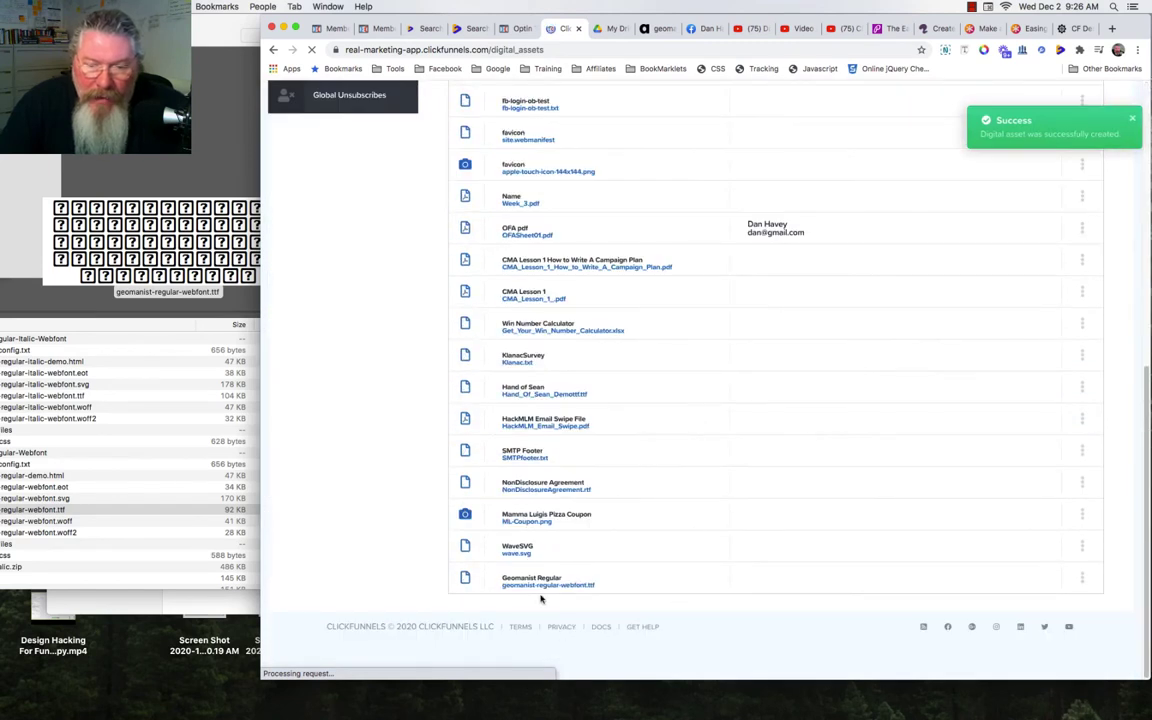
pyautogui.click(1082, 580)
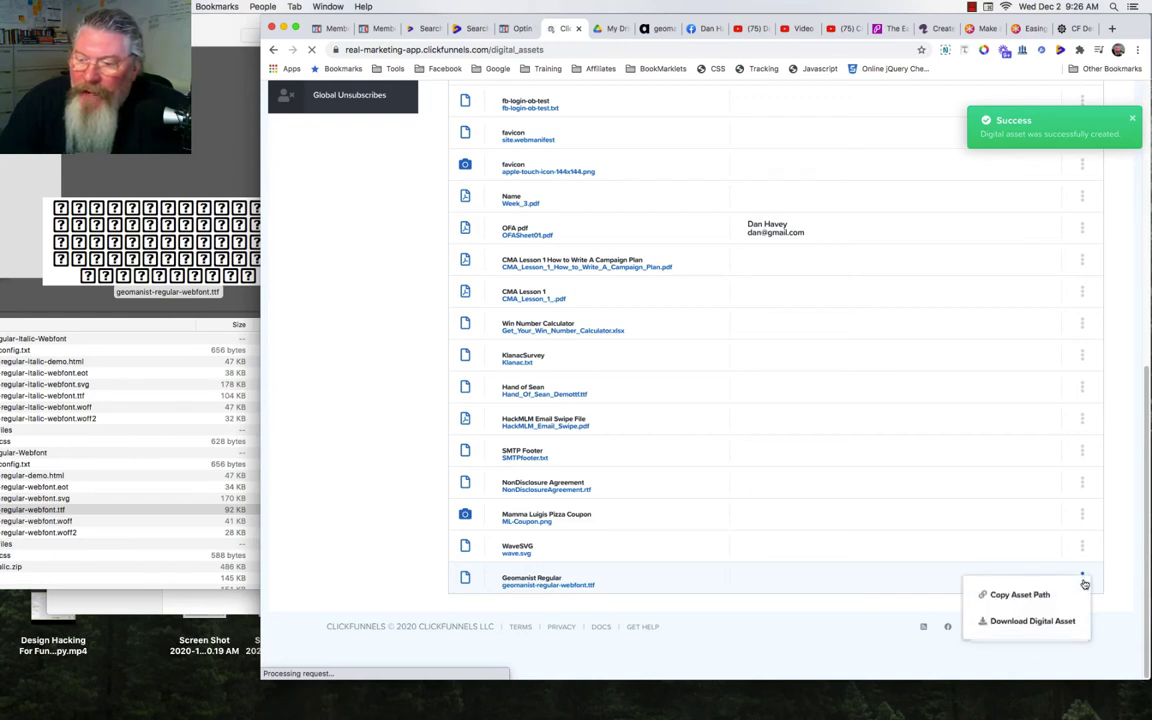
pyautogui.click(1022, 596)
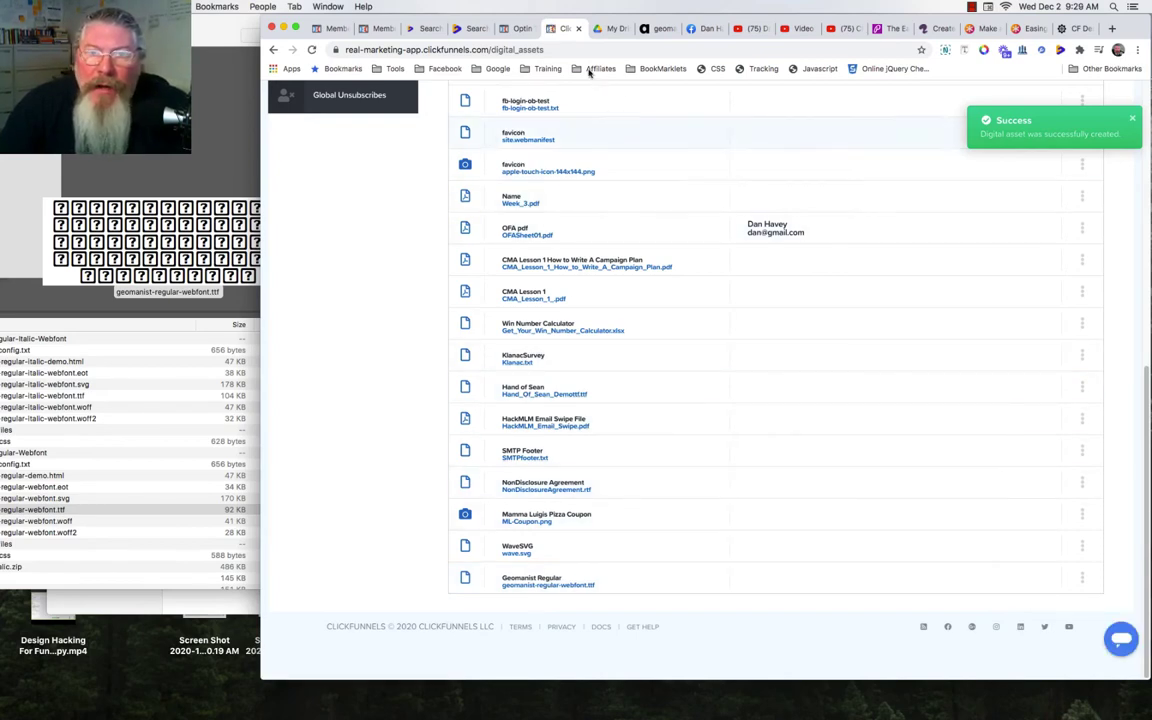
pyautogui.click(518, 29)
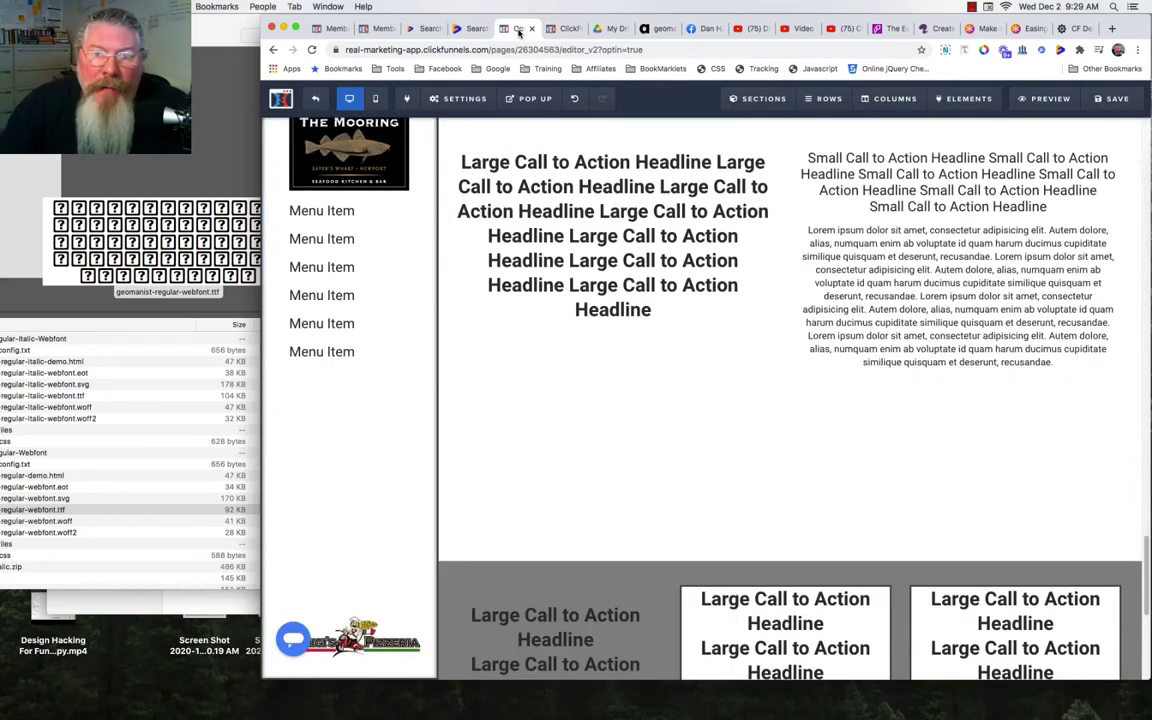
pyautogui.click(714, 69)
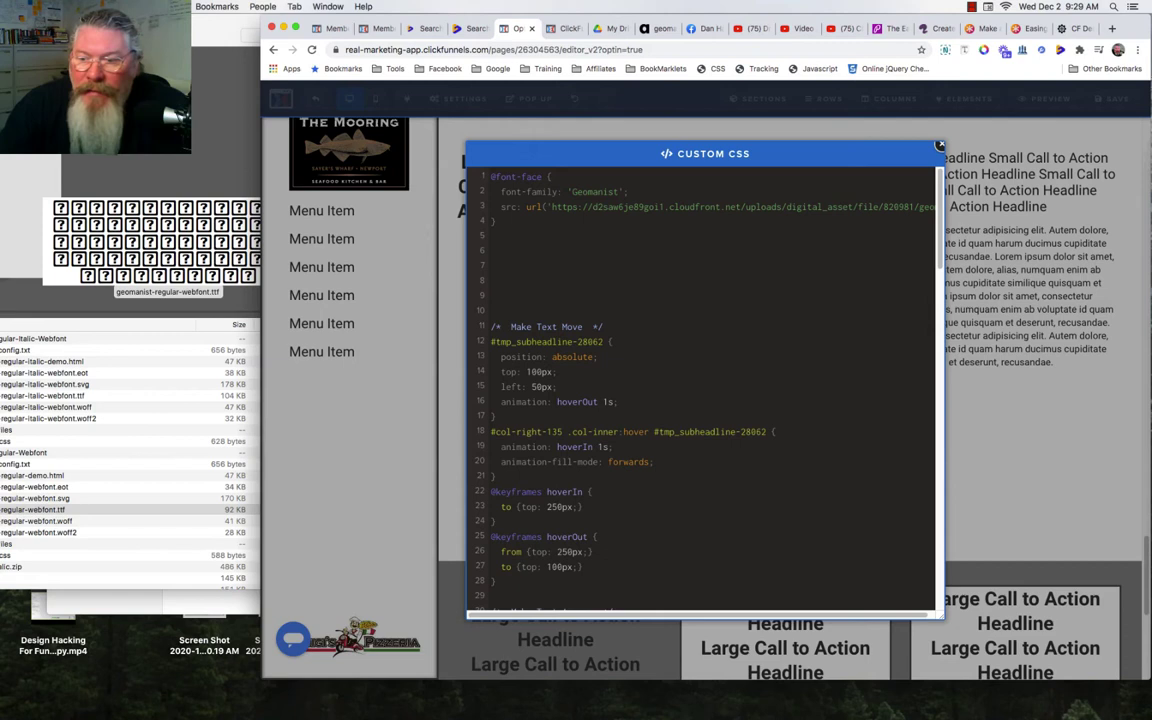
pyautogui.moveTo(941, 617); pyautogui.dragTo(1039, 619)
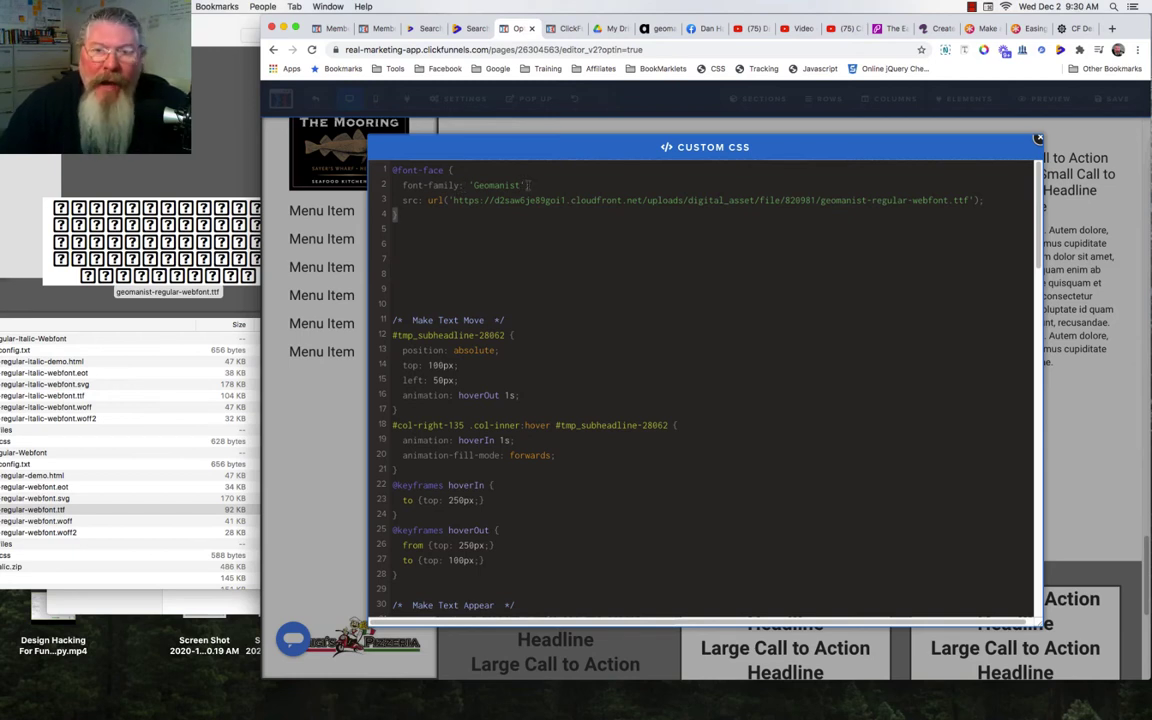
pyautogui.write('}')
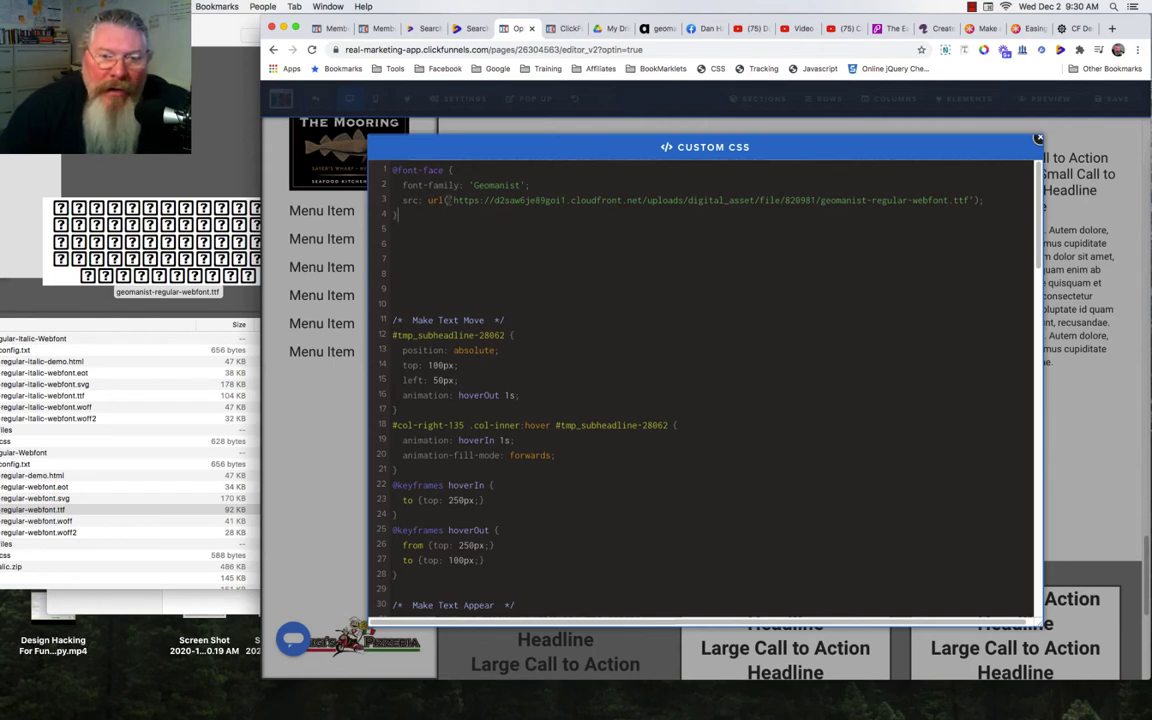
pyautogui.moveTo(456, 200); pyautogui.dragTo(945, 201)
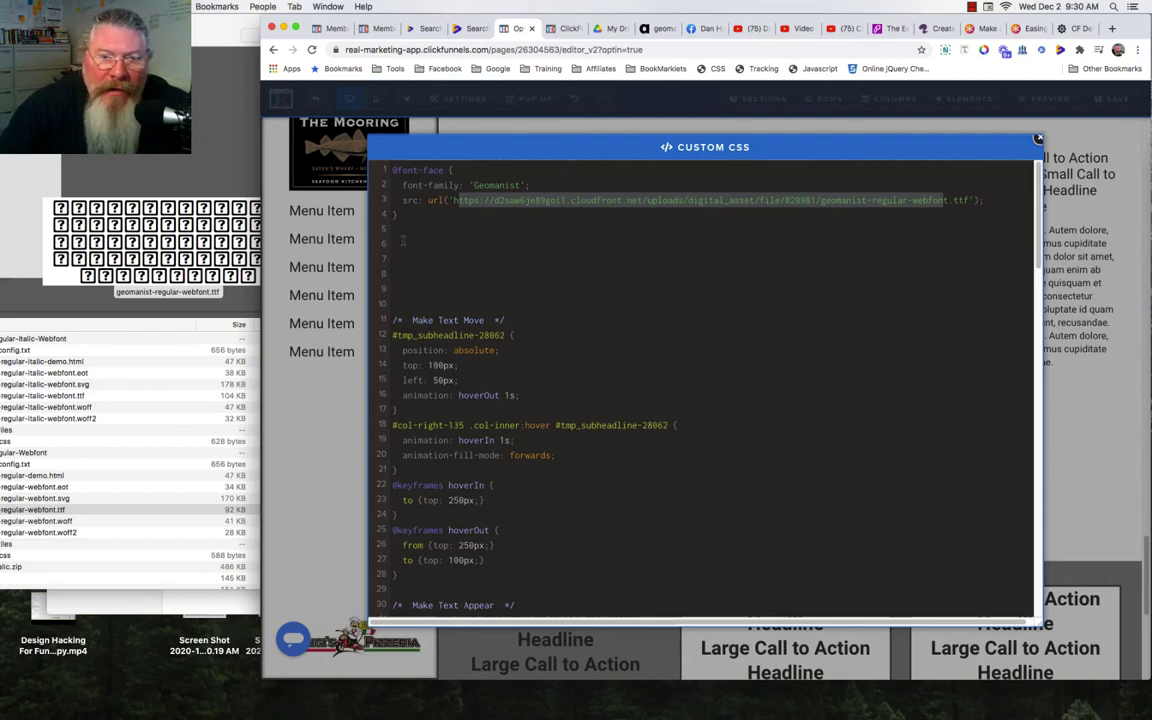
pyautogui.click(1104, 366)
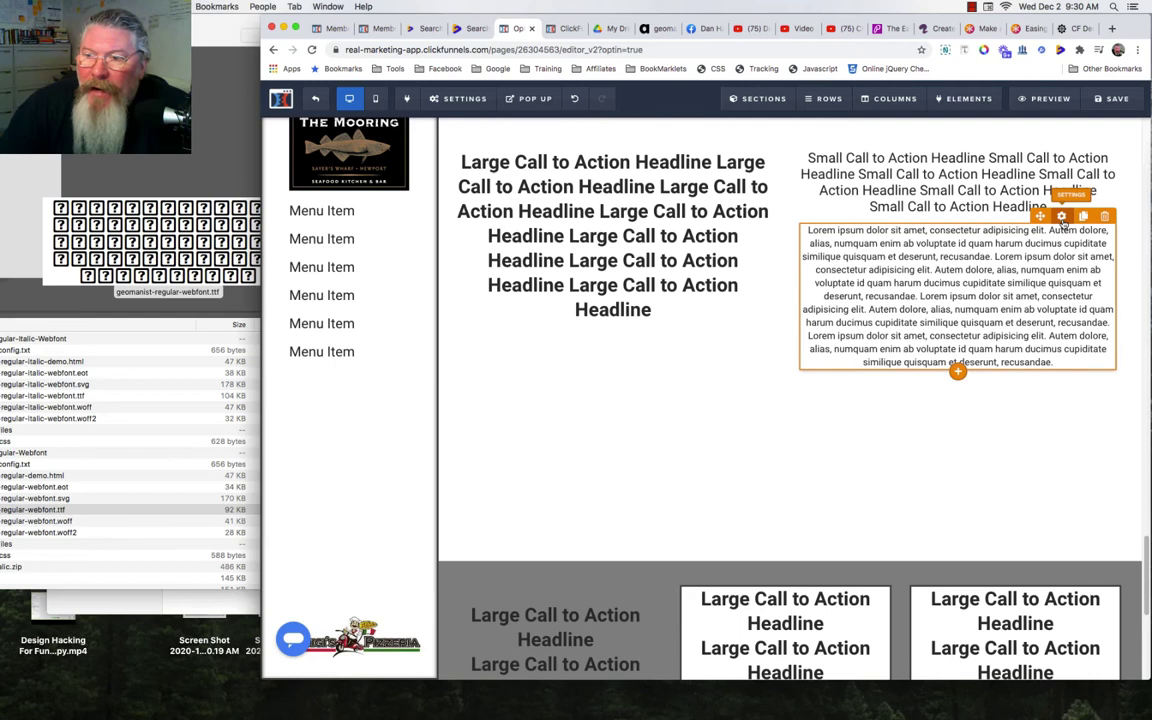
# - Show the lorem ipsum paragraph's CSS info and select its ID #tmp_paragraph-89547
pyautogui.click(1061, 219)
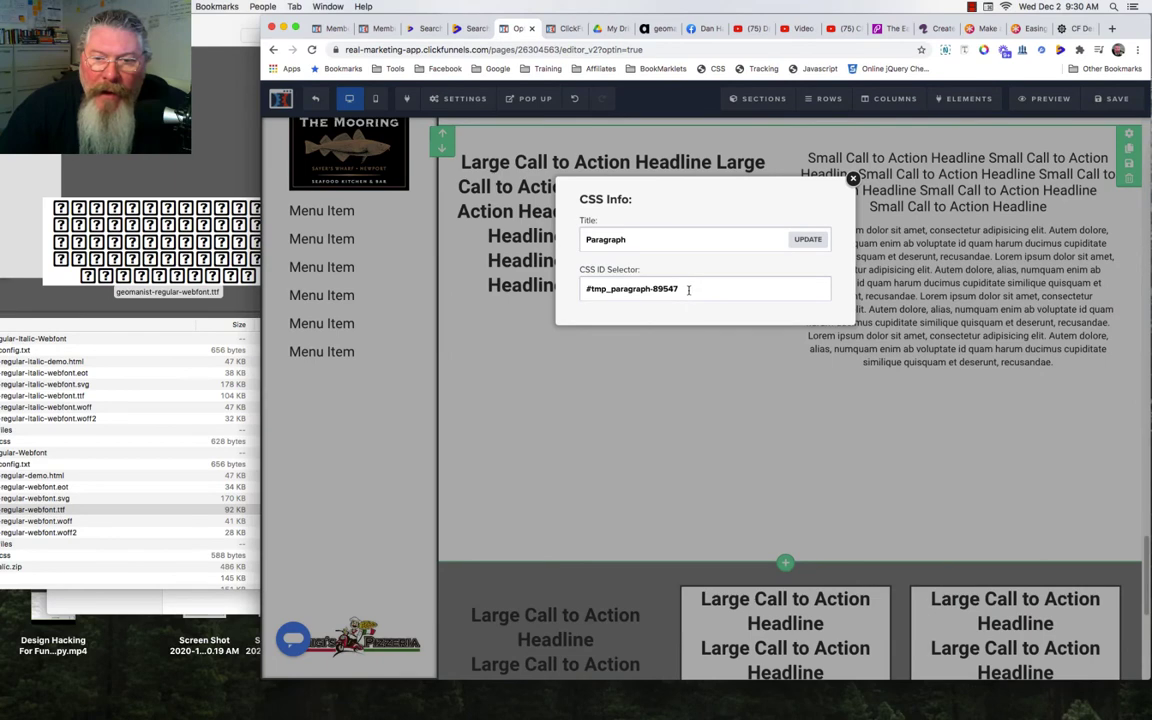
pyautogui.moveTo(688, 289); pyautogui.dragTo(583, 288)
pyautogui.press('super+c')
# - Add a '#tmp_paragraph-89547 { font-family: Geomanist; }' rule on line 6 of the custom CSS
pyautogui.click(581, 332)
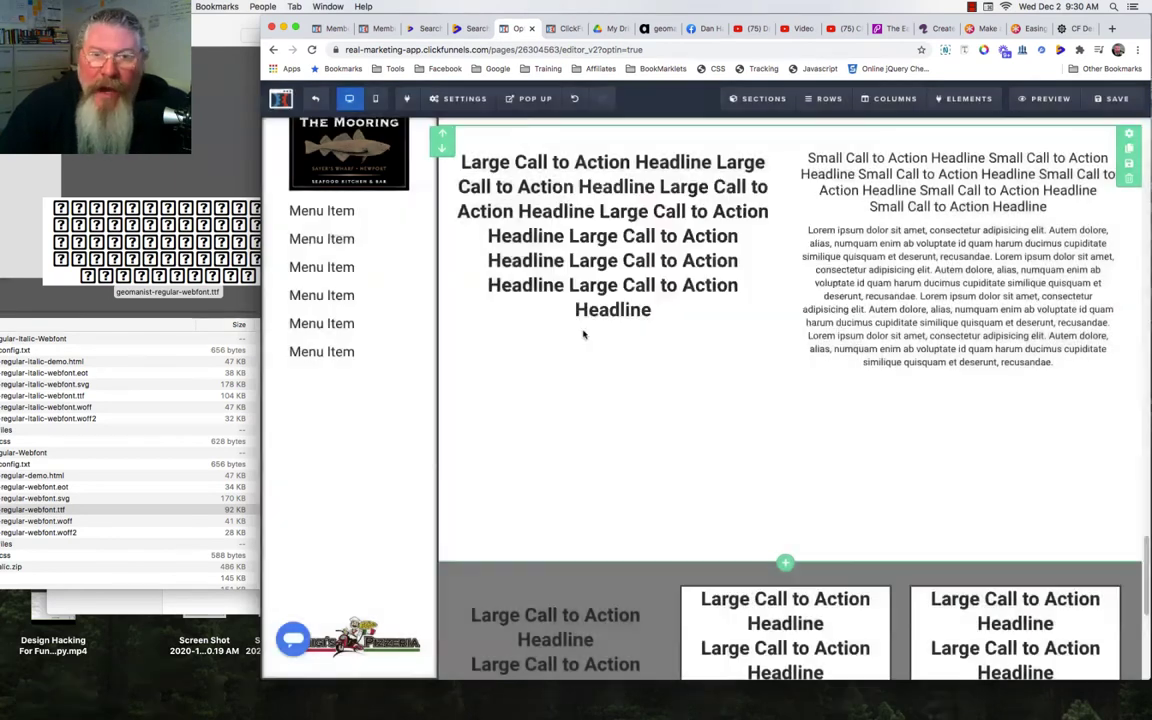
pyautogui.click(711, 69)
pyautogui.click(498, 250)
pyautogui.press('super+v')
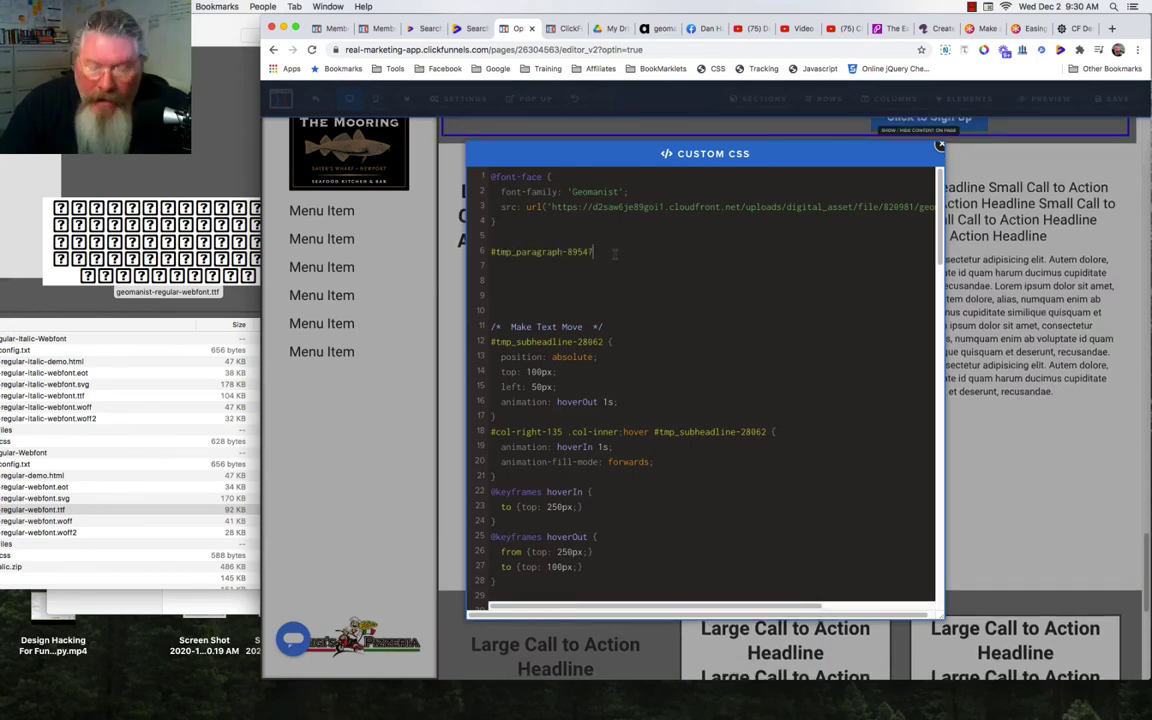
pyautogui.write('{')
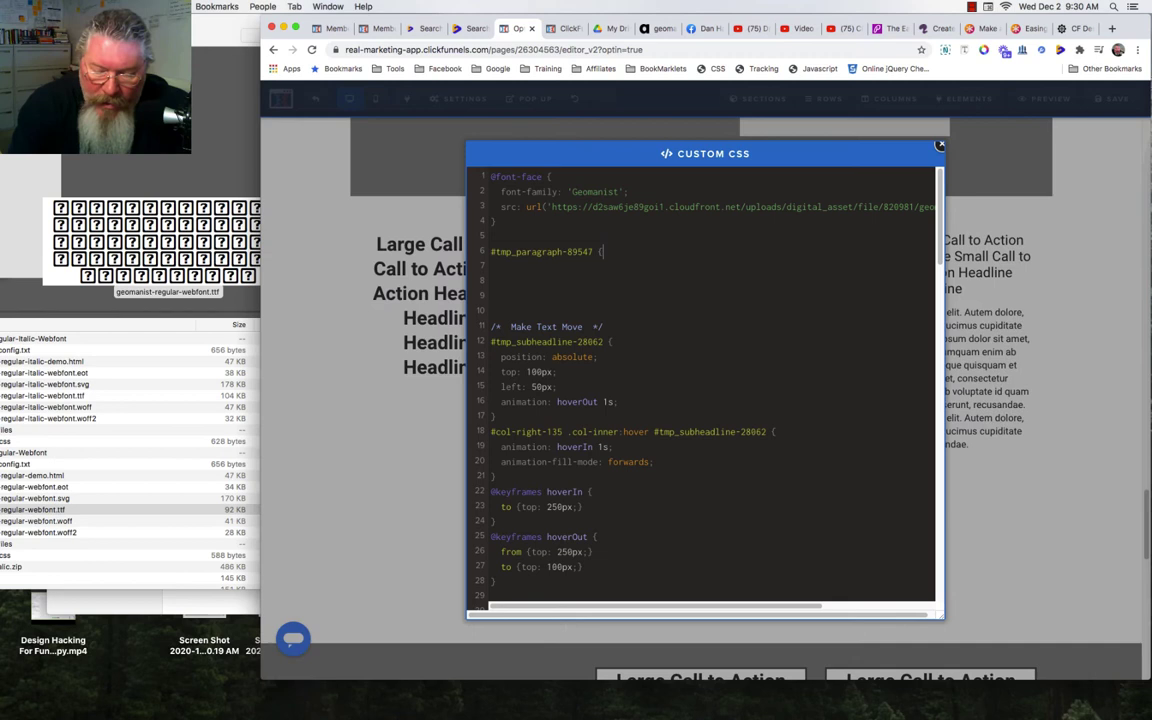
pyautogui.press('Return')
pyautogui.press('Return')
pyautogui.write('}')
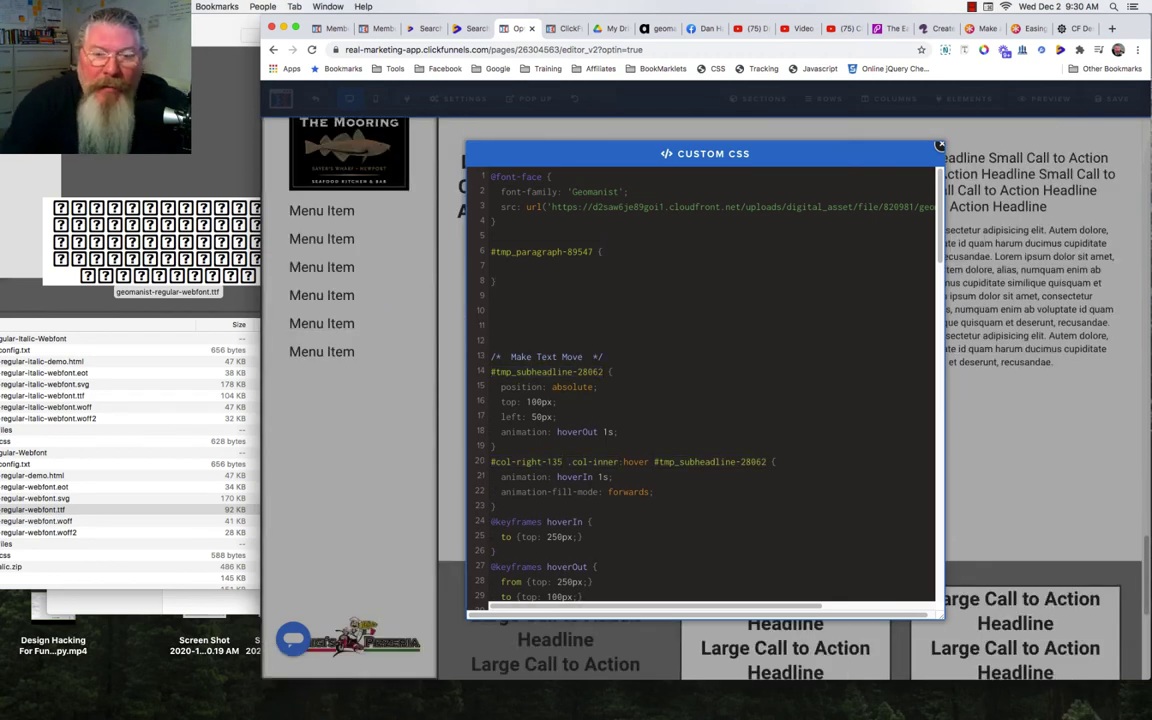
pyautogui.click(598, 267)
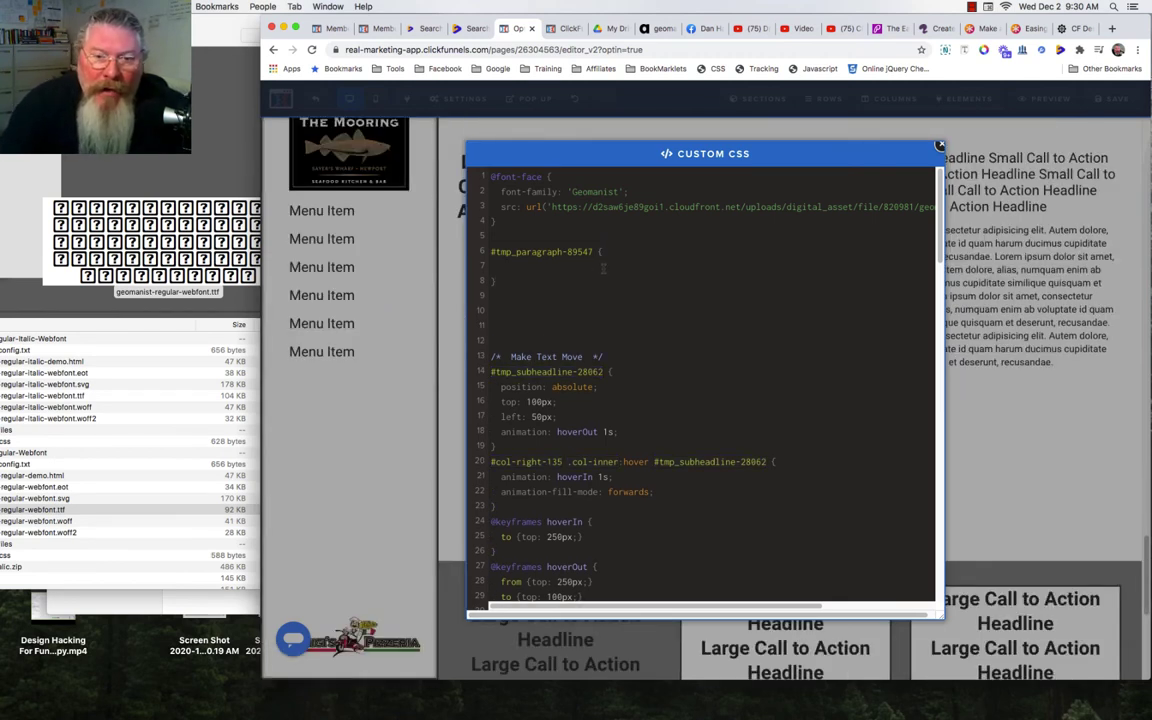
pyautogui.write('font')
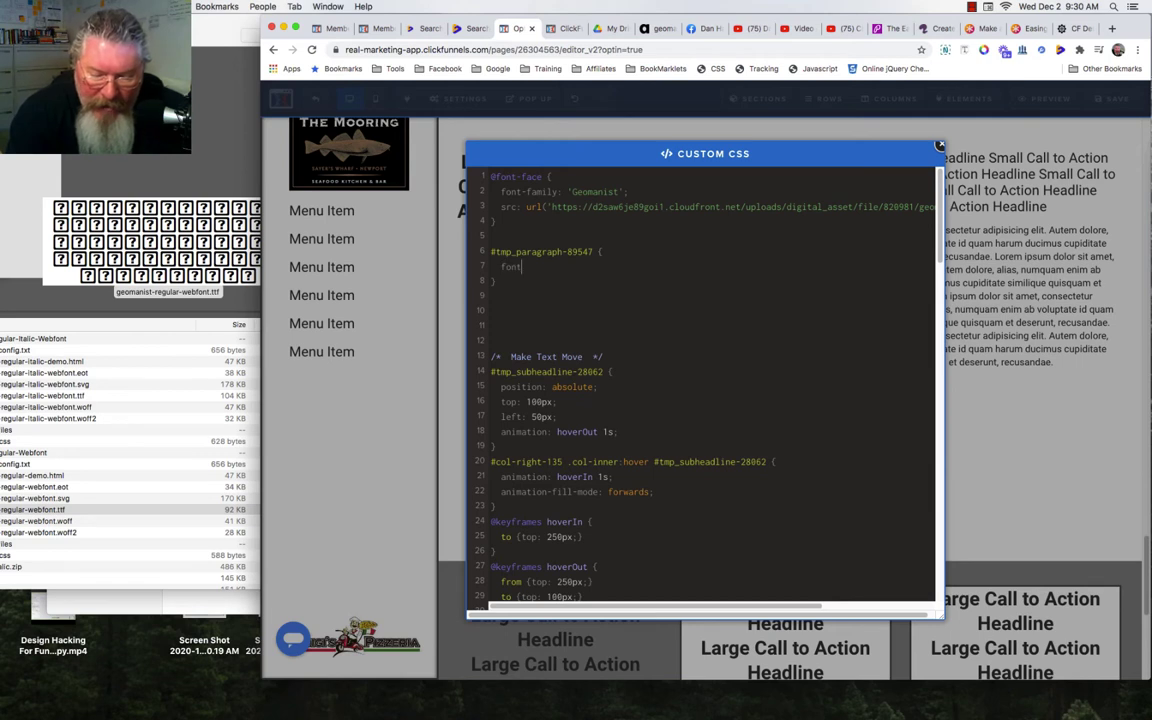
pyautogui.write('-fam')
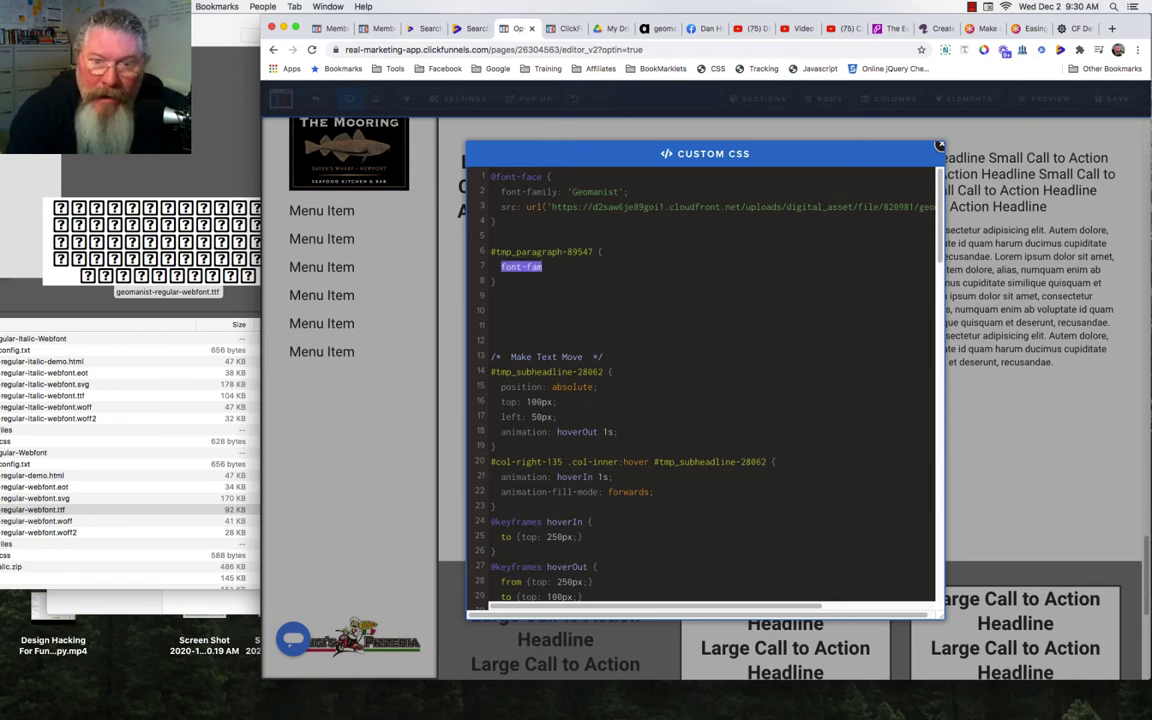
pyautogui.write('ily')
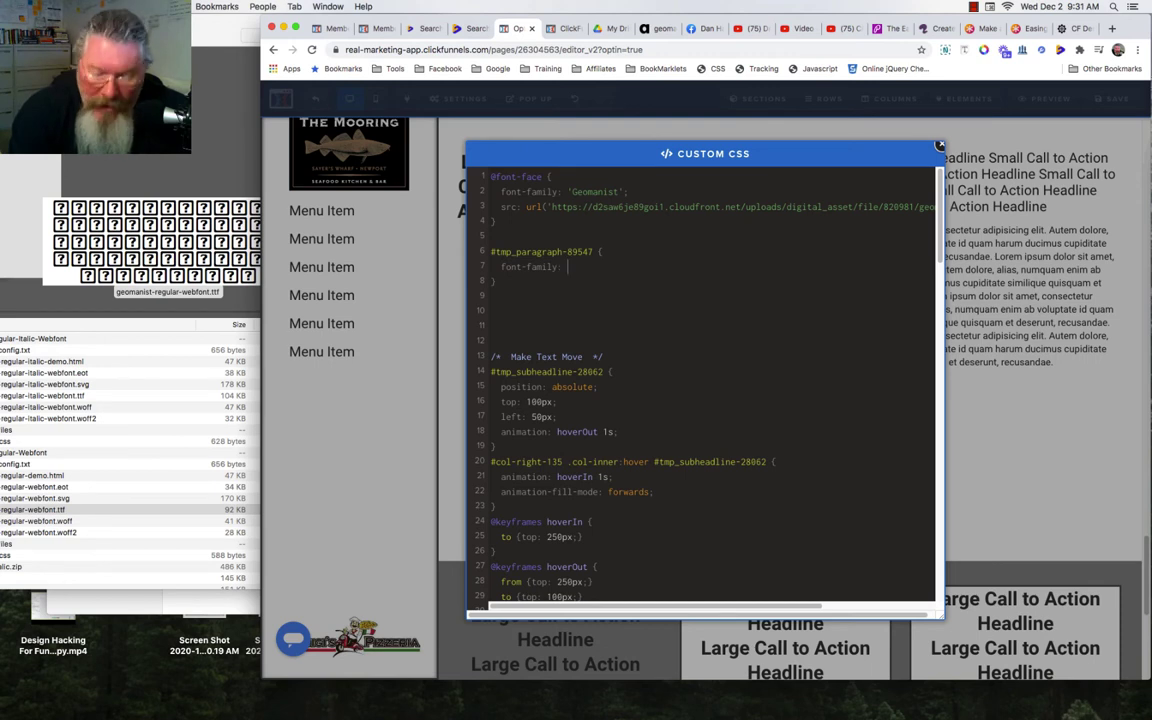
pyautogui.write(': Geo')
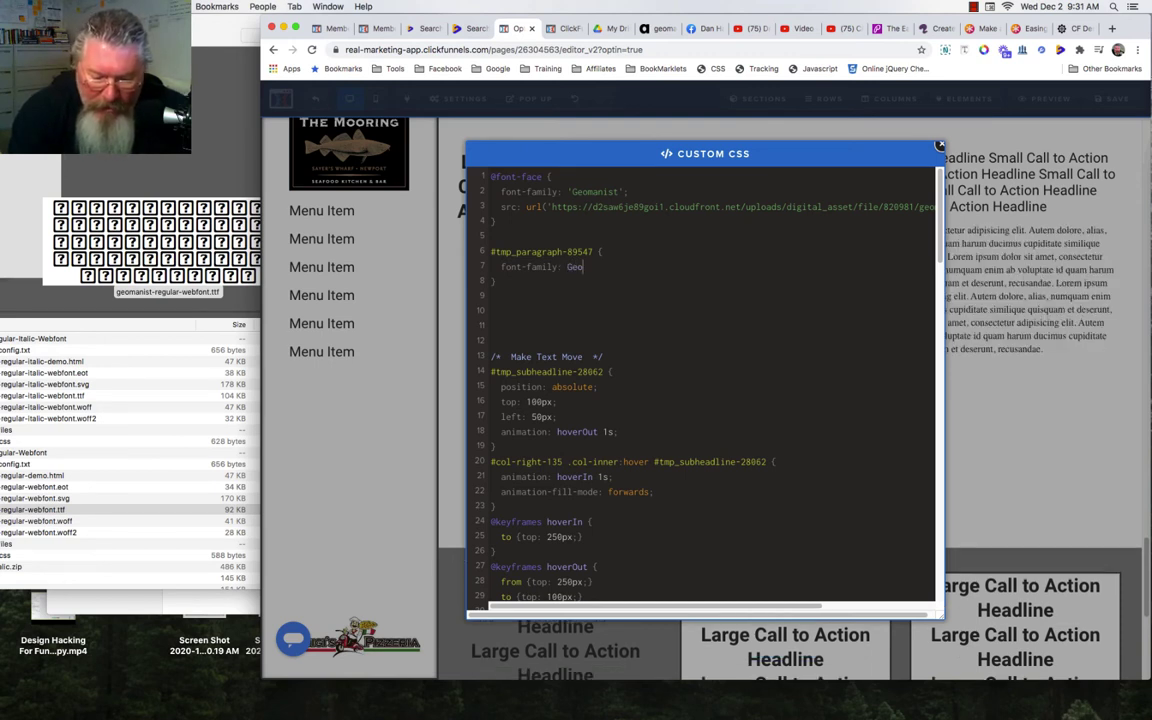
pyautogui.write('manist')
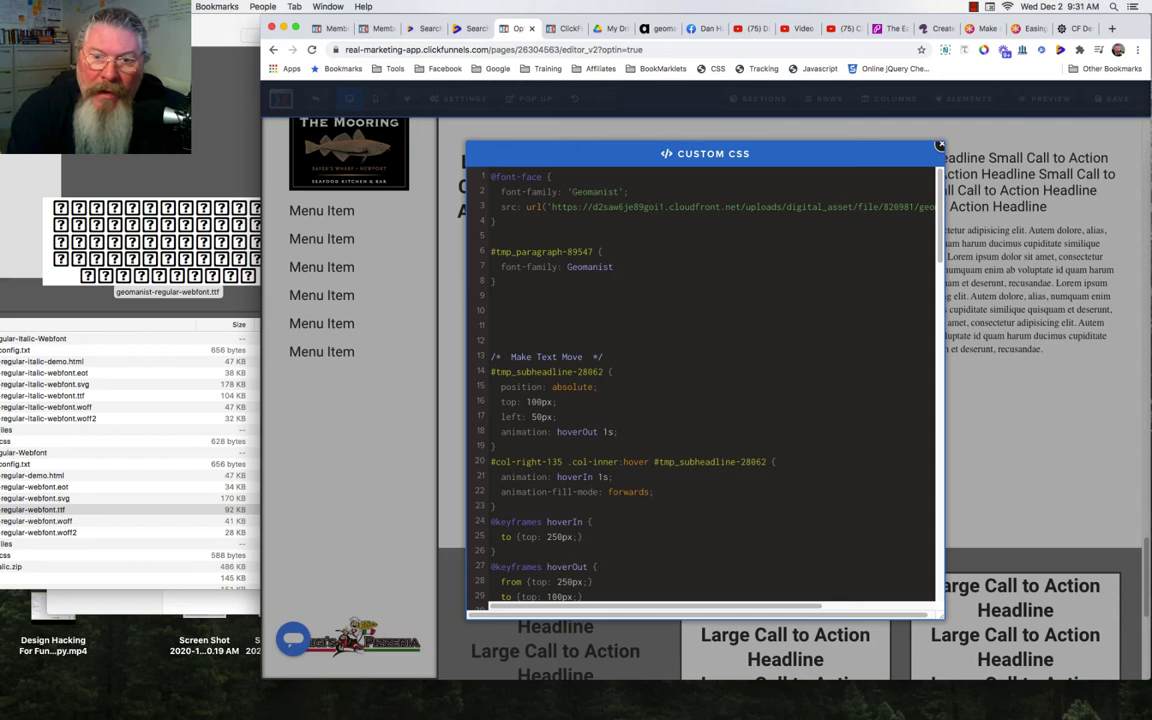
pyautogui.write(';')
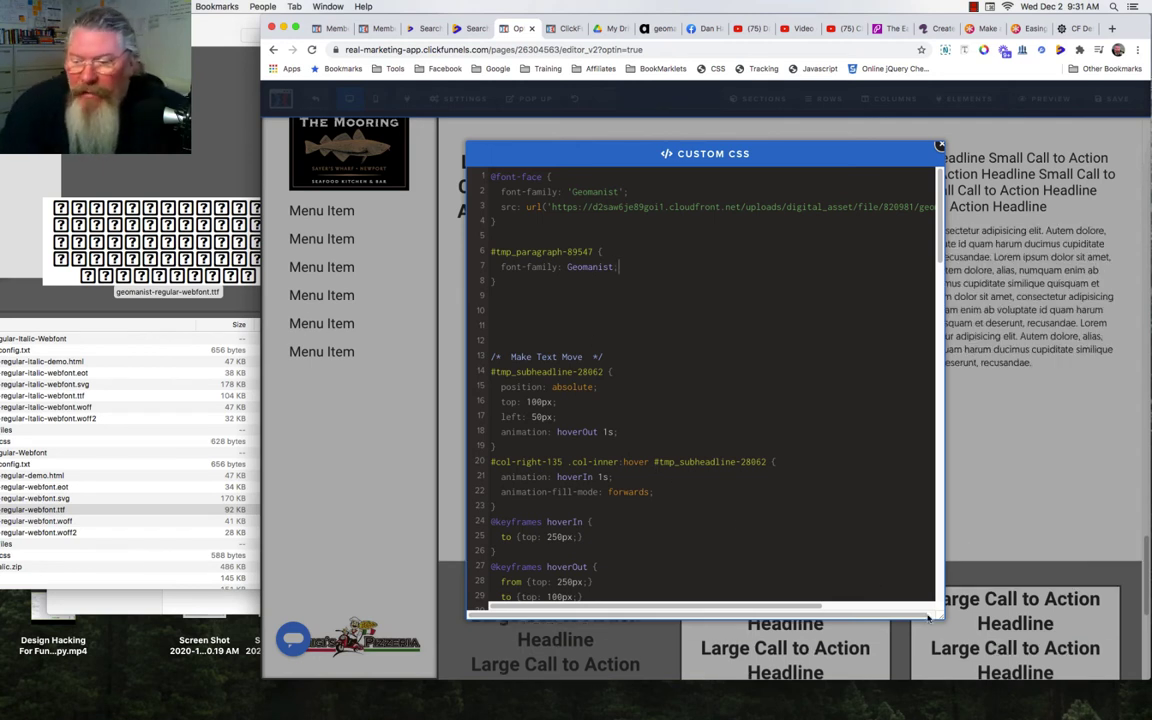
pyautogui.moveTo(937, 614); pyautogui.dragTo(838, 630)
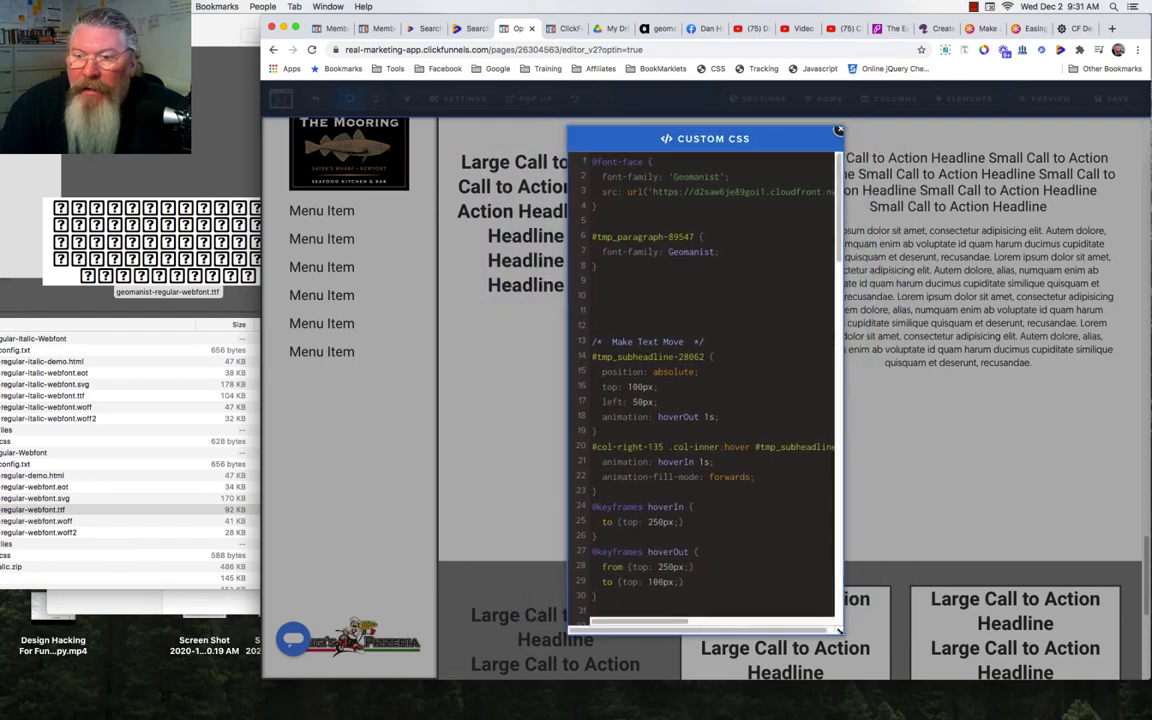
pyautogui.click(601, 252)
pyautogui.write('/')
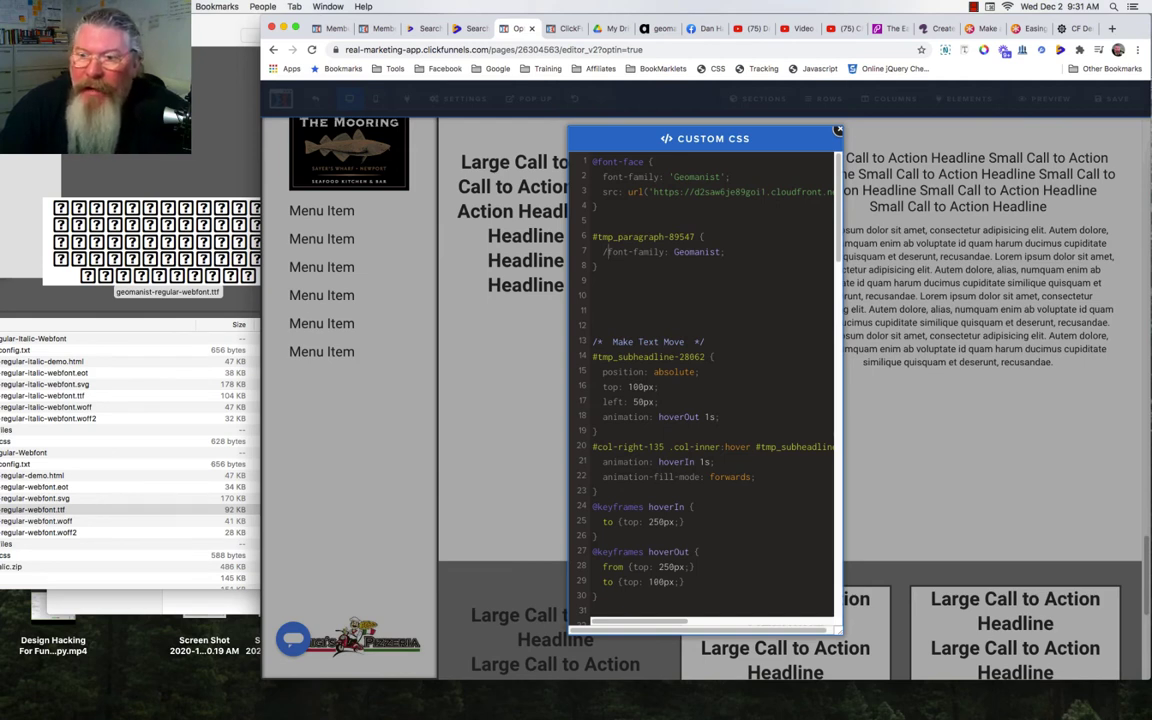
pyautogui.press('BackSpace')
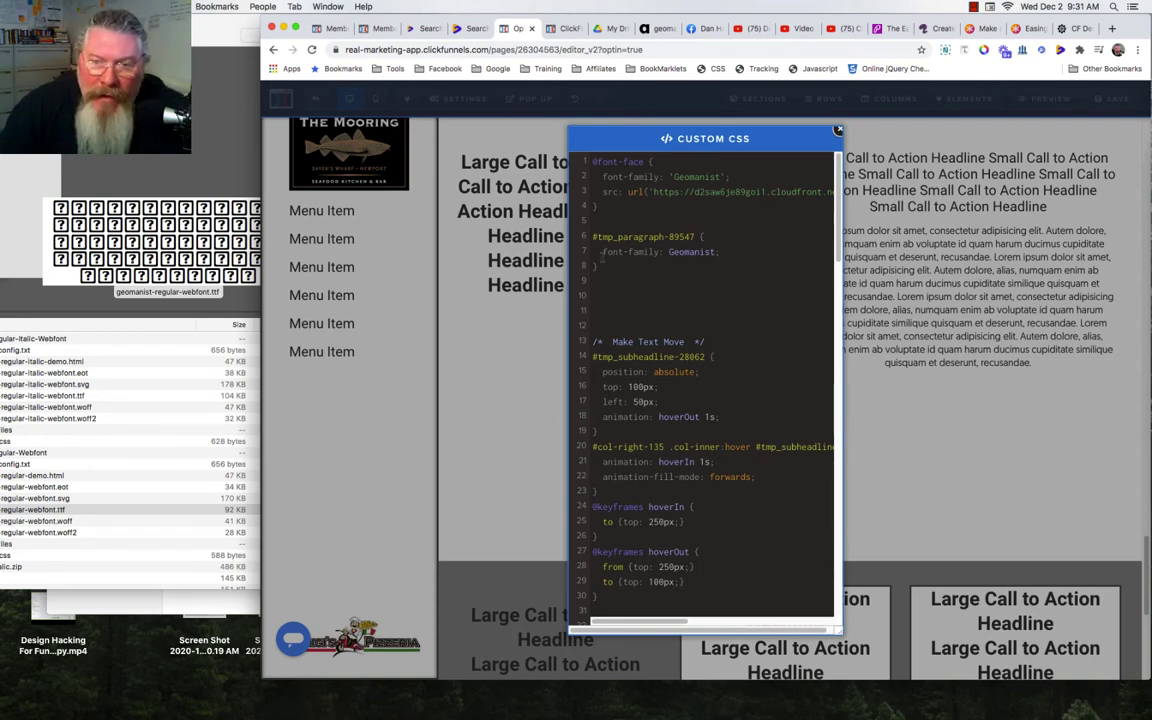
pyautogui.doubleClick(672, 252)
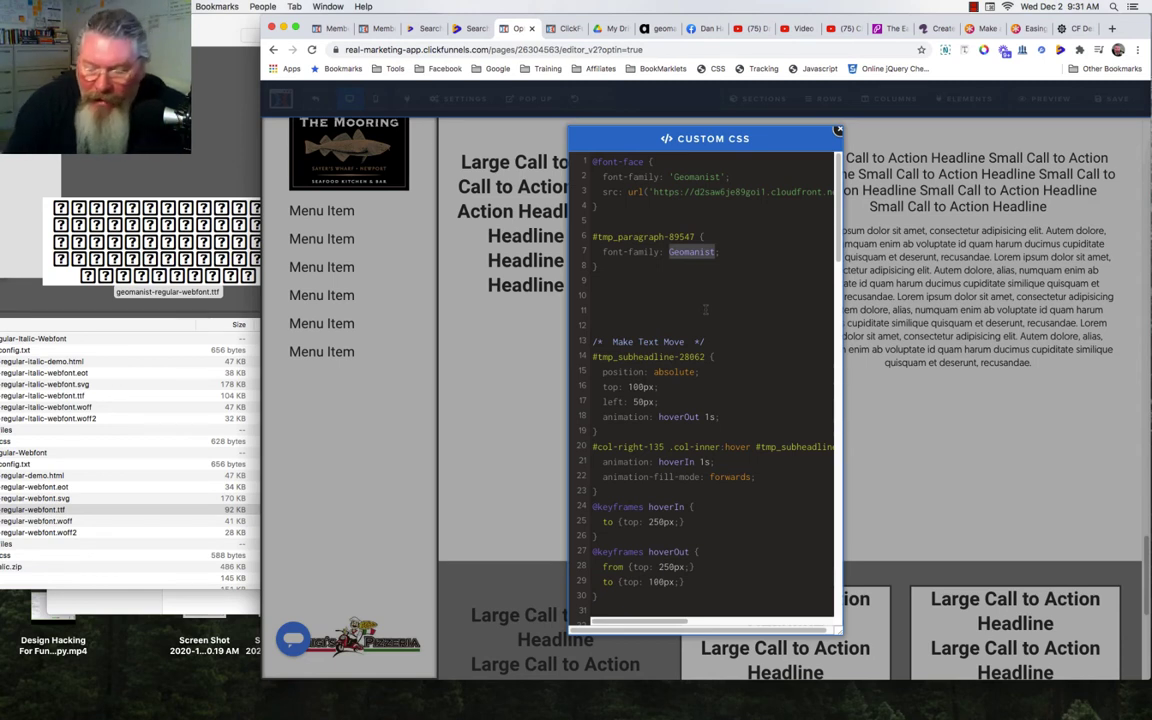
# - Change the font-family to Geomanist,Arial,sans-serif in the paragraph rule
pyautogui.click(706, 310)
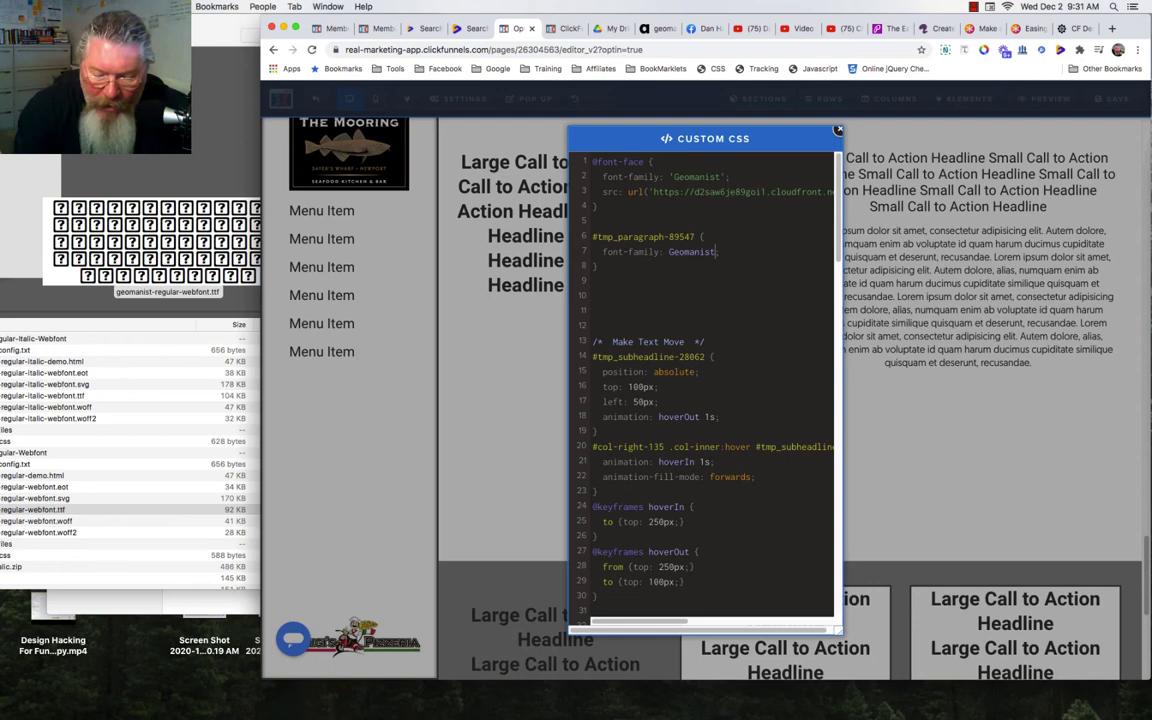
pyautogui.press('BackSpace')
pyautogui.write(',')
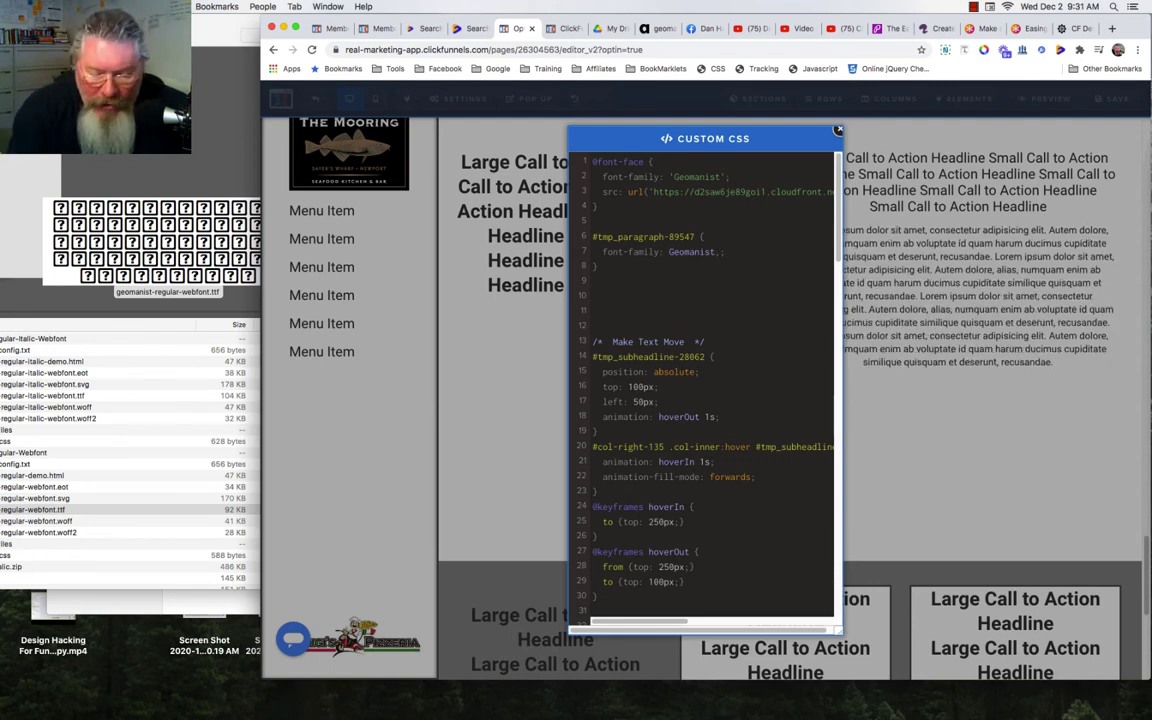
pyautogui.write('sans-serif')
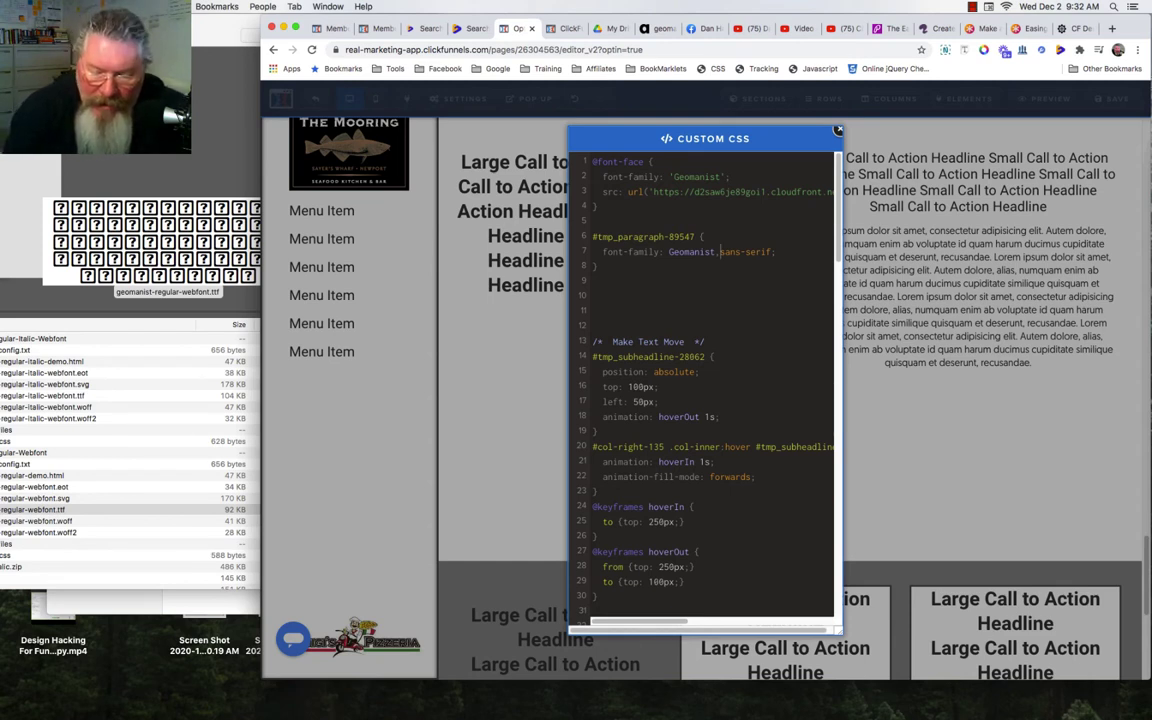
pyautogui.write('Arial')
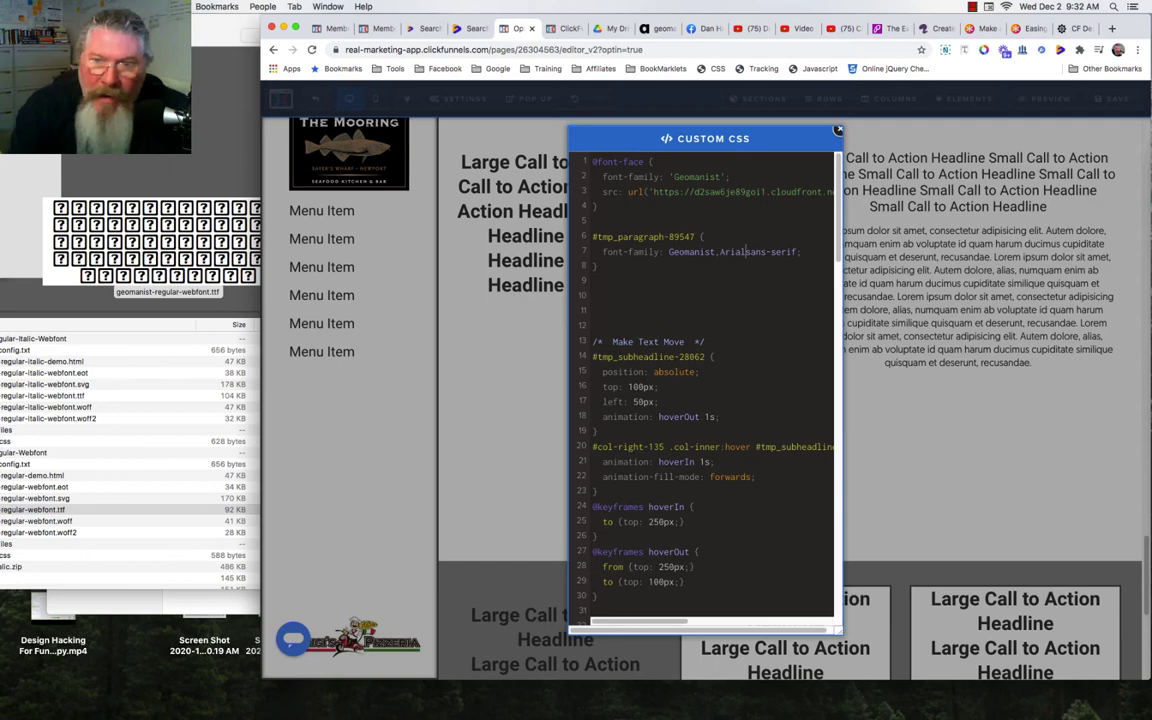
pyautogui.write(',')
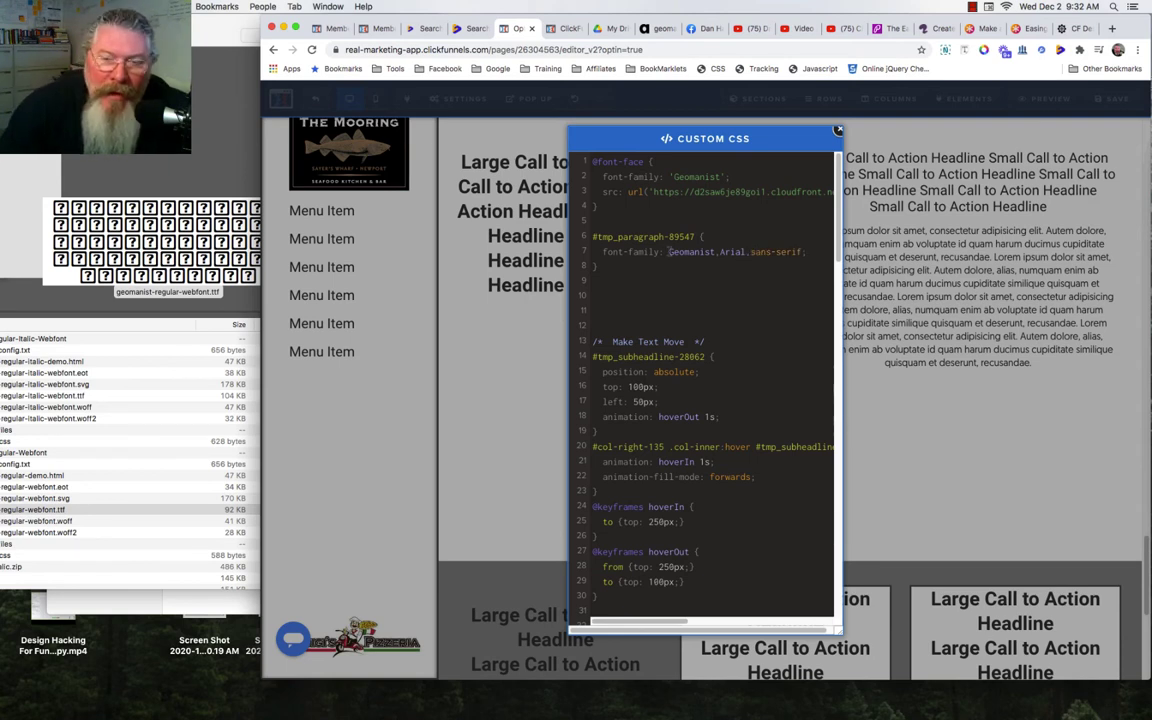
# - Comment out the font-family line to compare, then restore it
pyautogui.moveTo(669, 252); pyautogui.dragTo(715, 252)
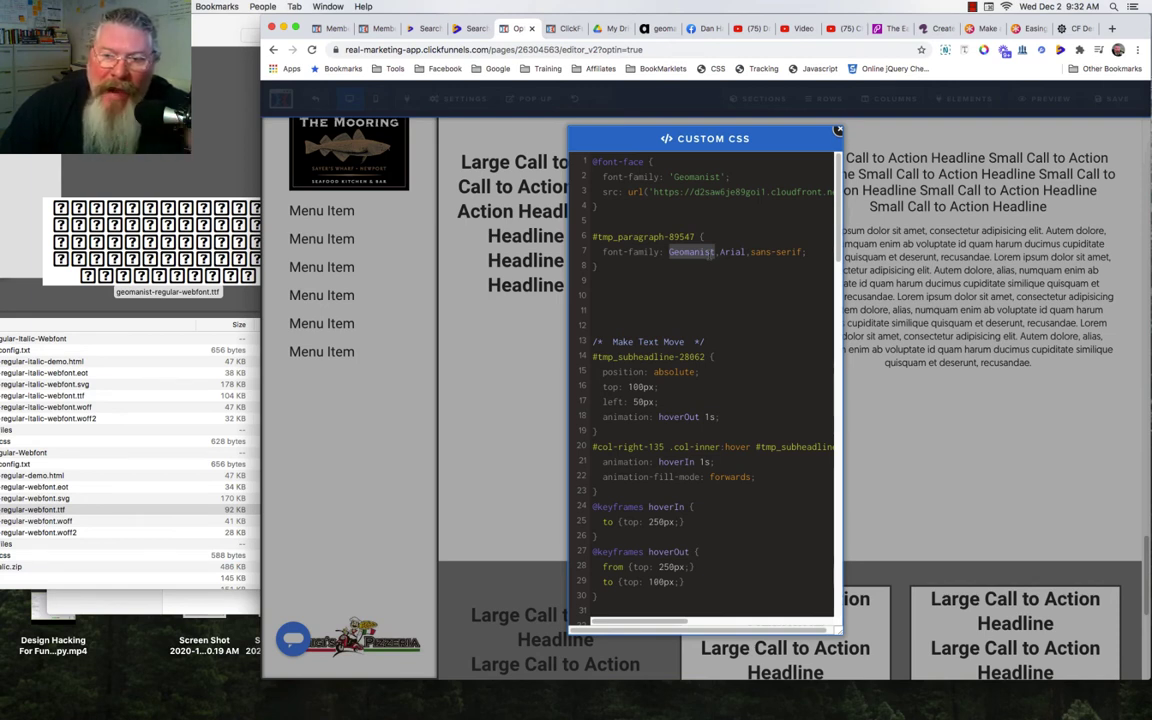
pyautogui.moveTo(751, 252); pyautogui.dragTo(803, 252)
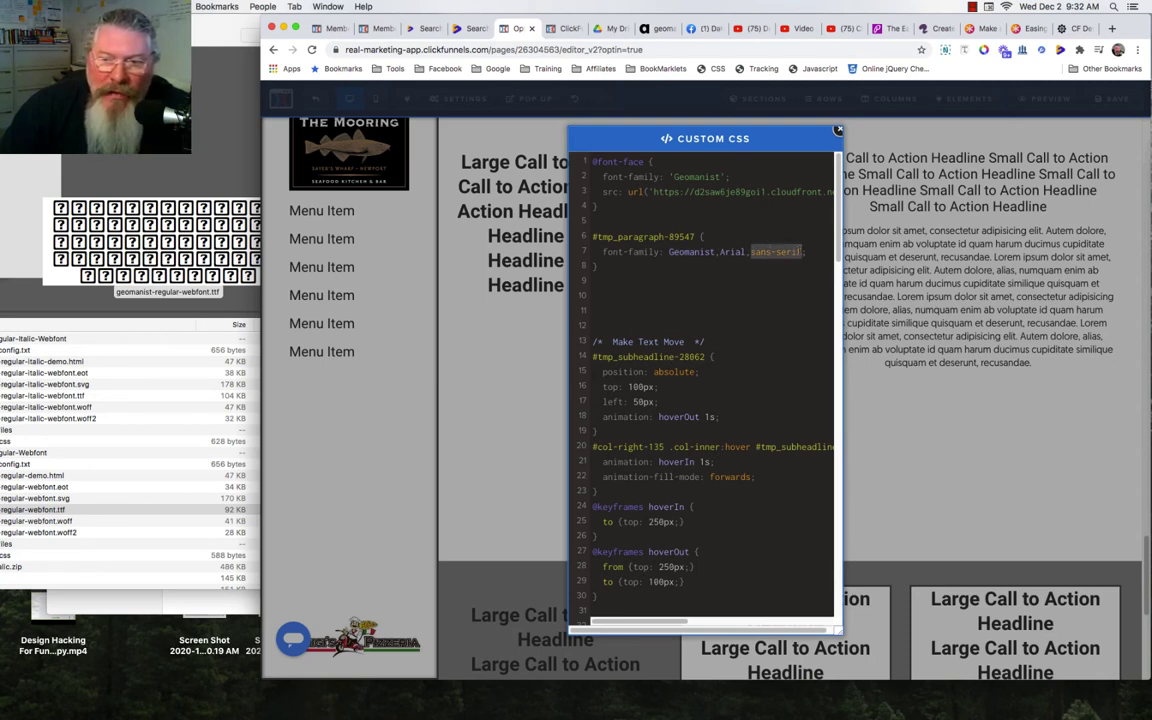
pyautogui.click(602, 252)
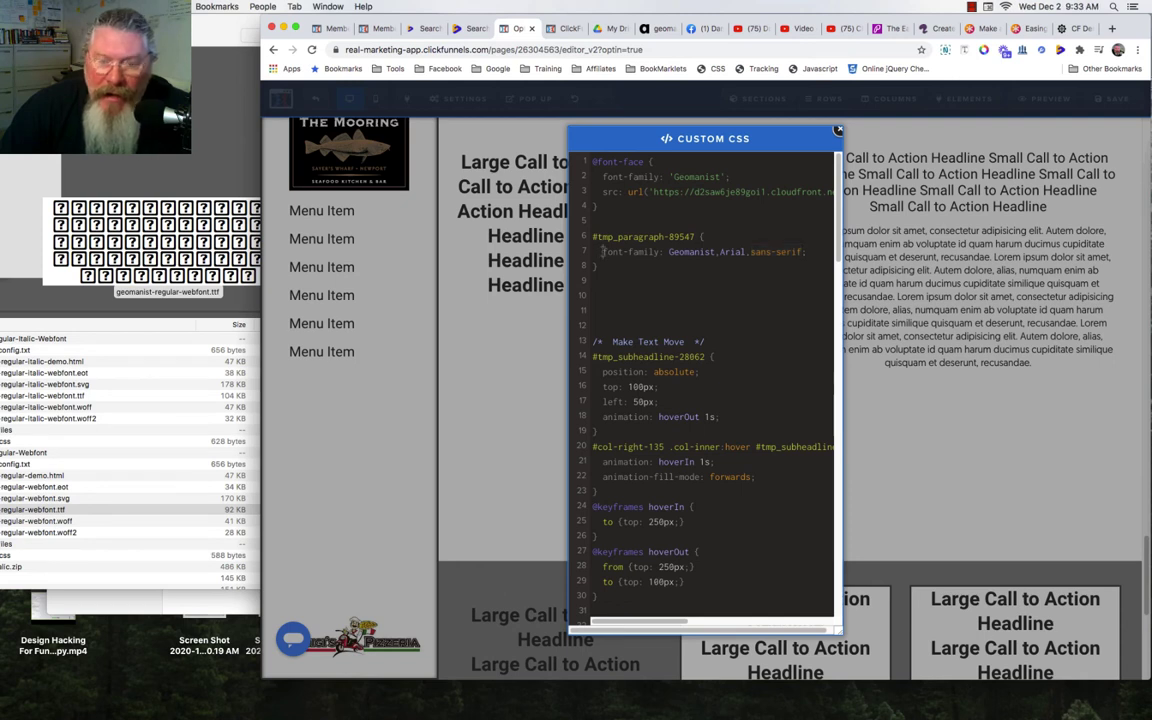
pyautogui.write('/')
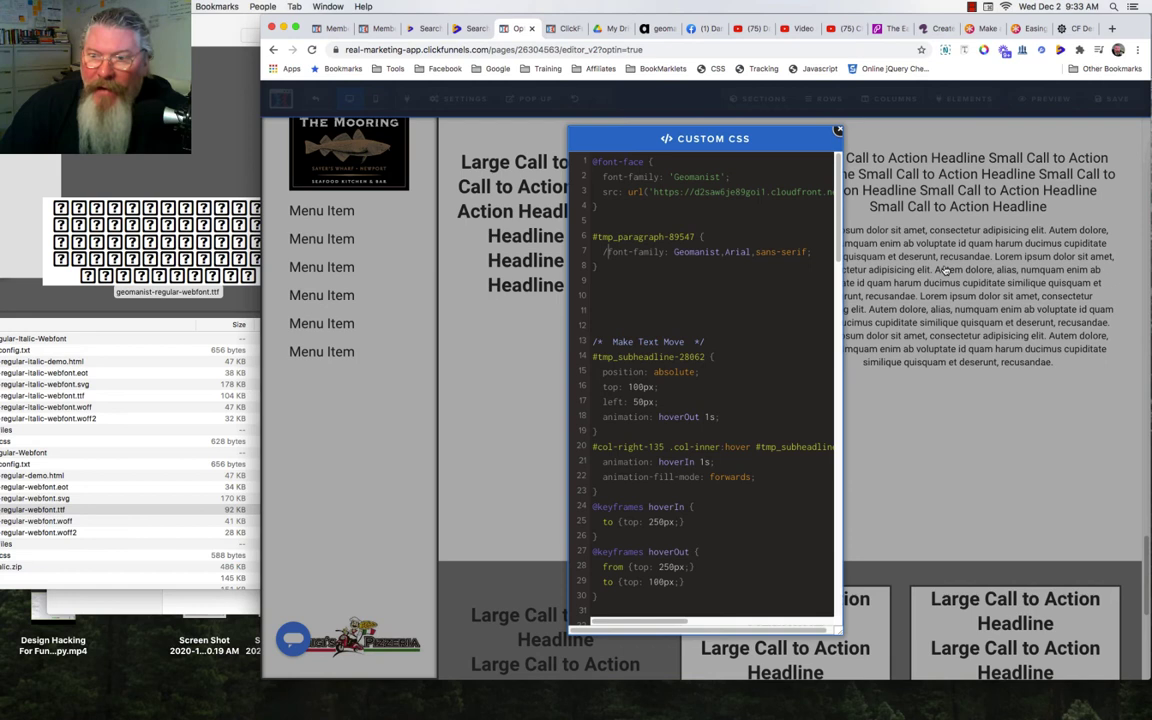
pyautogui.press('BackSpace')
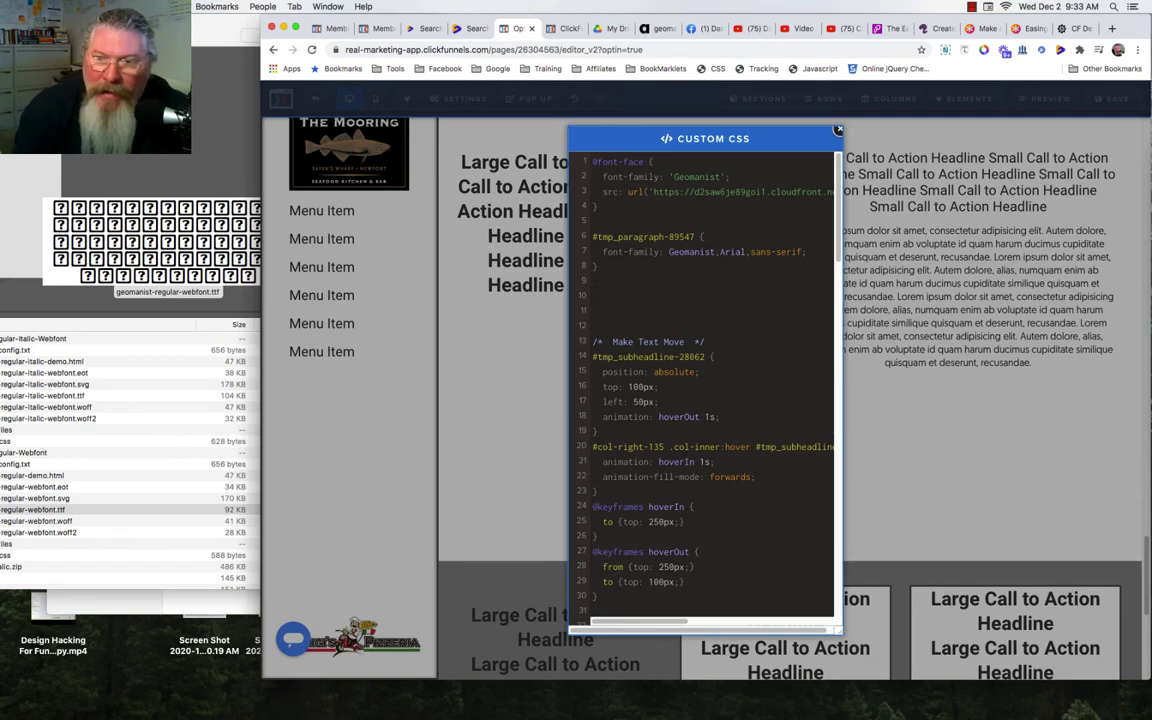
# - Add font-weight: 700 below the font-family line in the paragraph rule
pyautogui.click(816, 253)
pyautogui.press('Return')
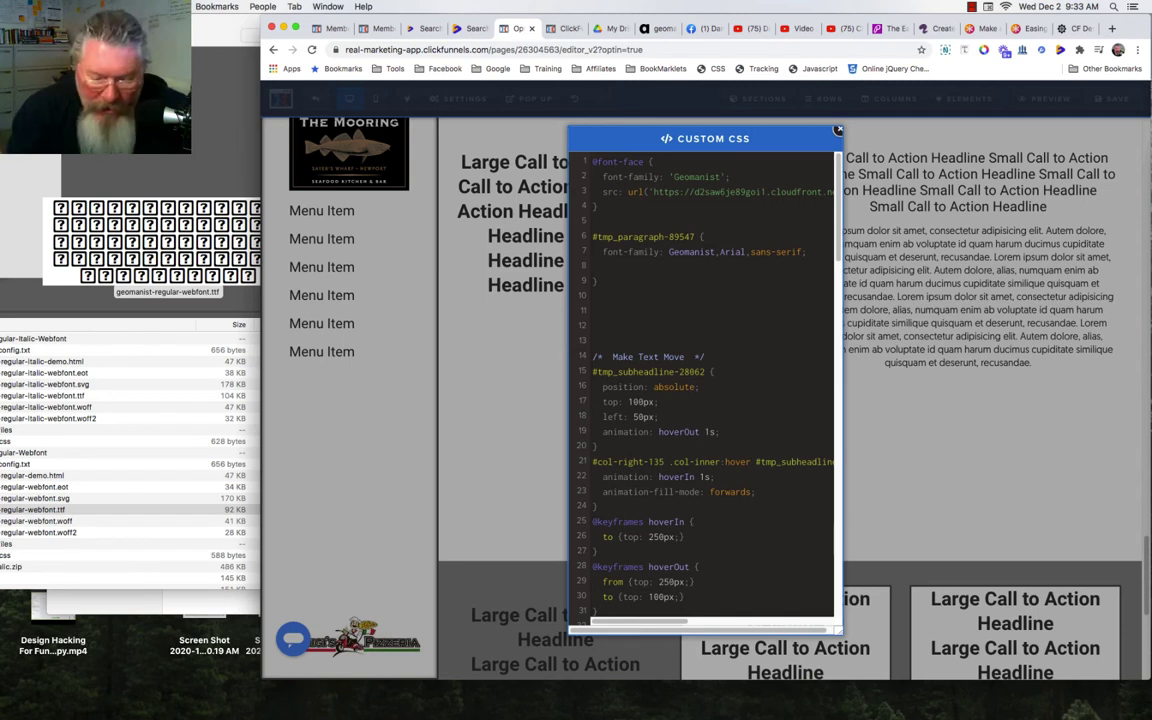
pyautogui.write('font-we')
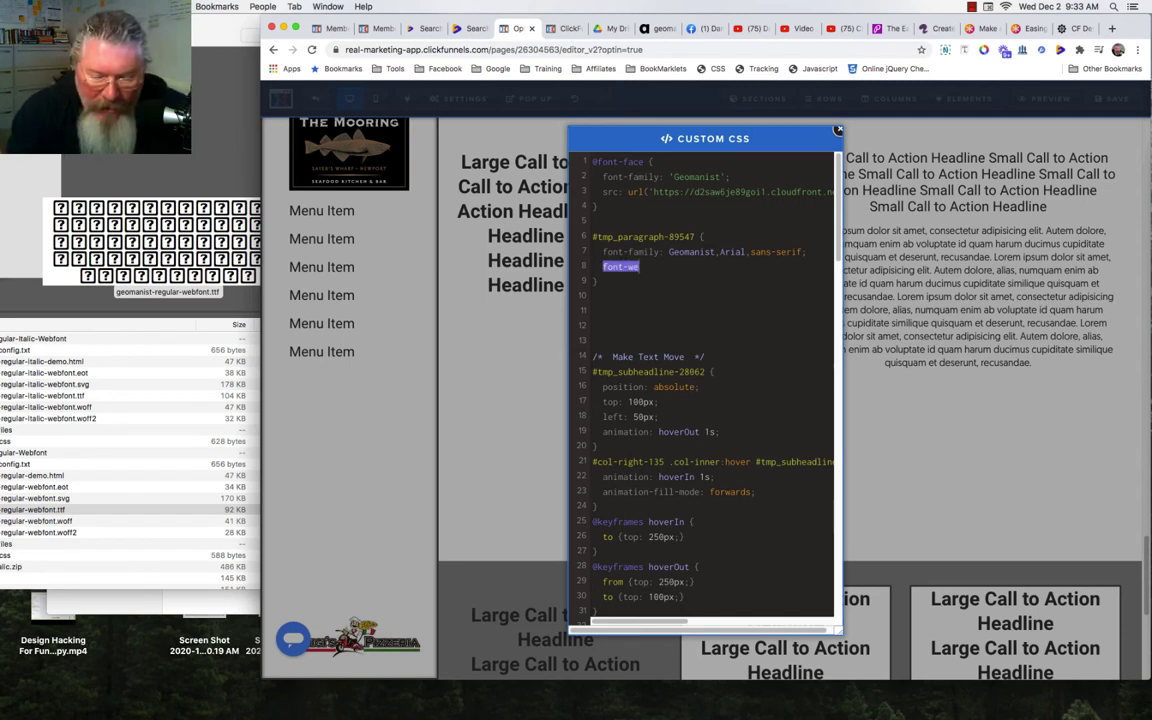
pyautogui.write('ight')
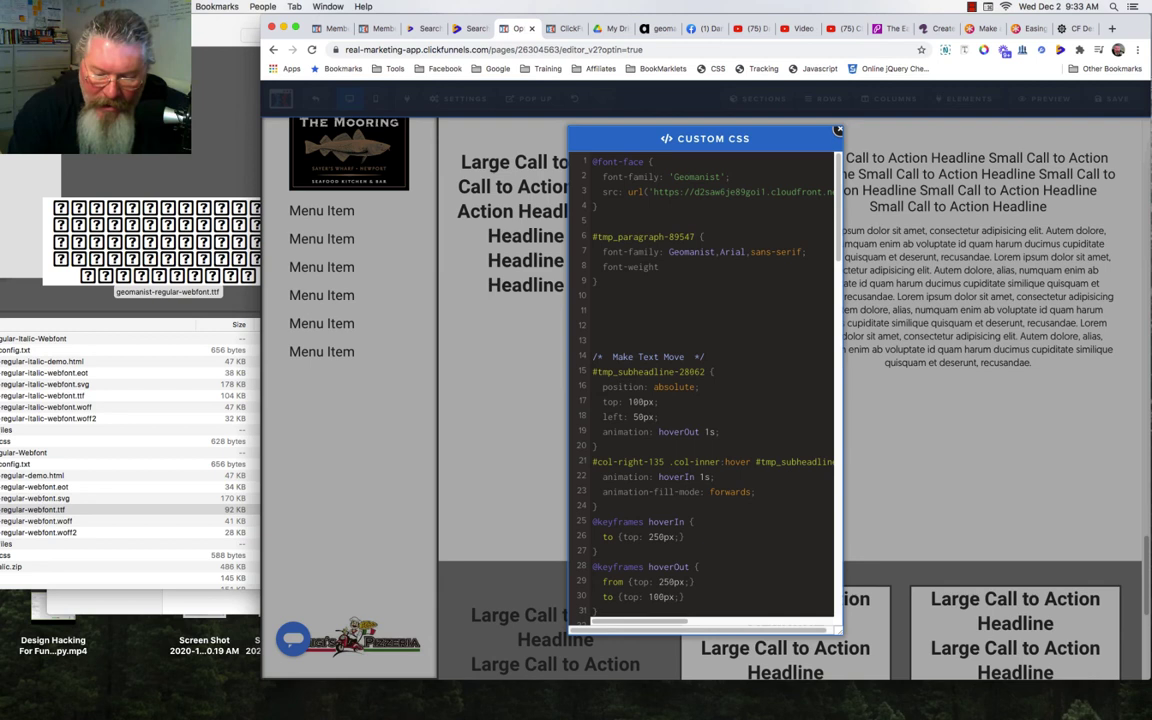
pyautogui.write(':')
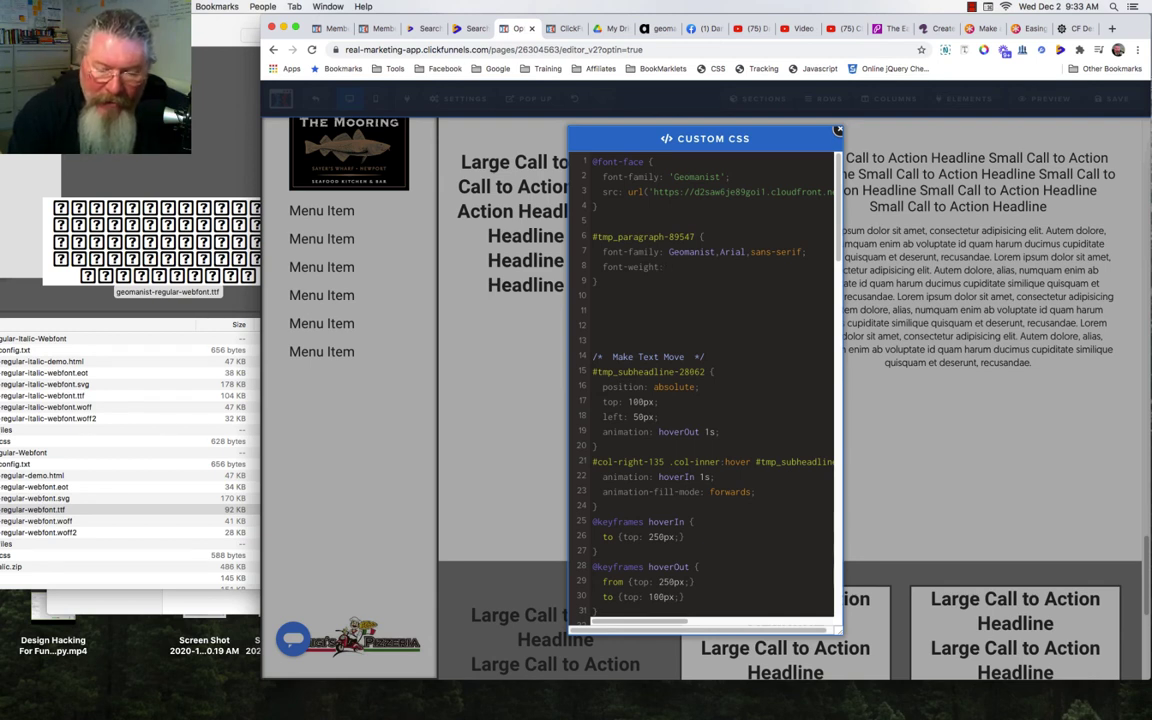
pyautogui.write(' 900')
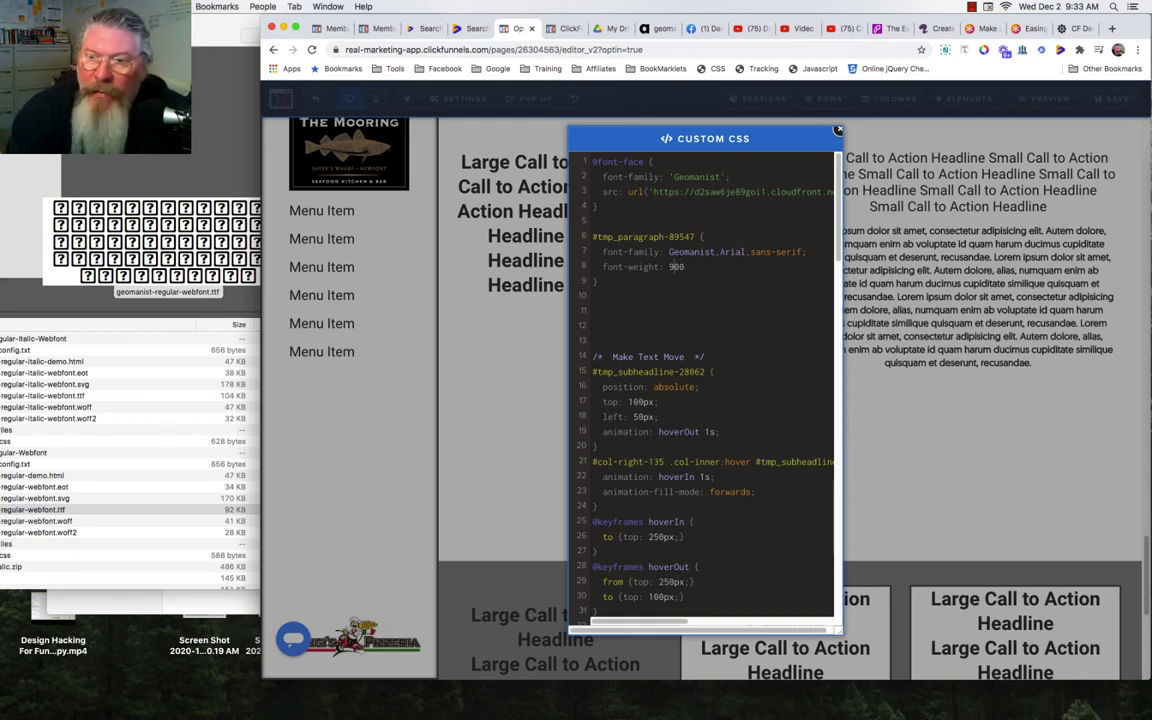
pyautogui.press('Left')
pyautogui.press('Left')
pyautogui.press('BackSpace')
pyautogui.write('7')
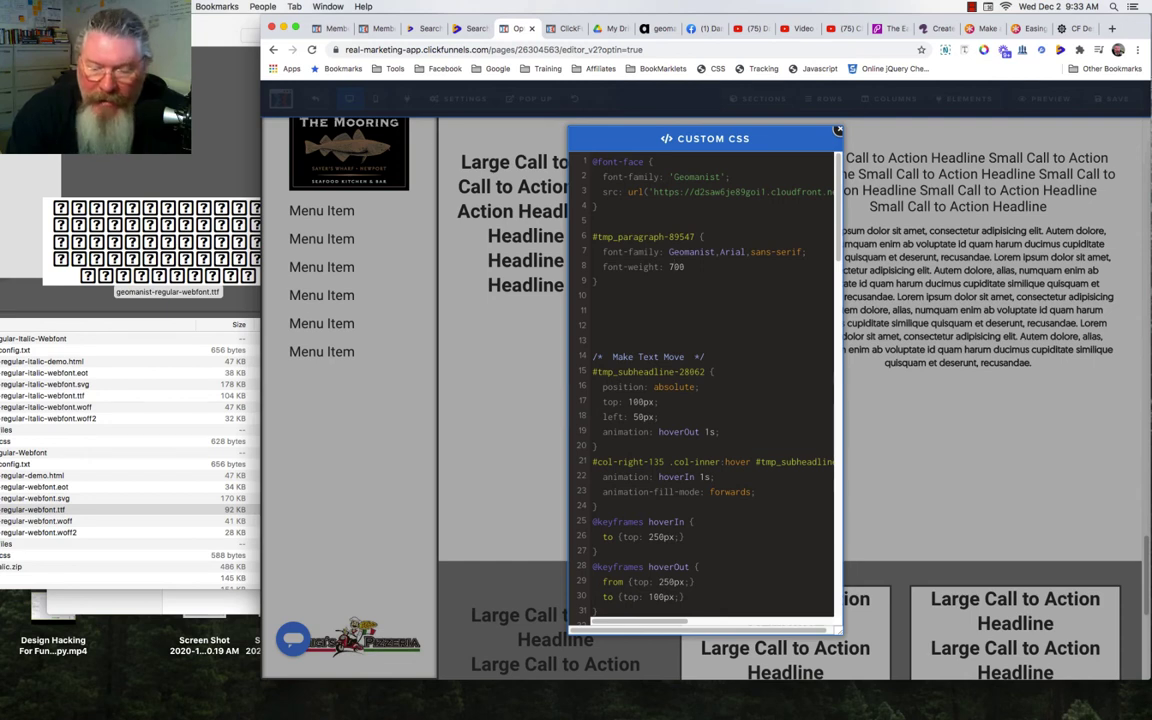
pyautogui.press('BackSpace')
pyautogui.write('9')
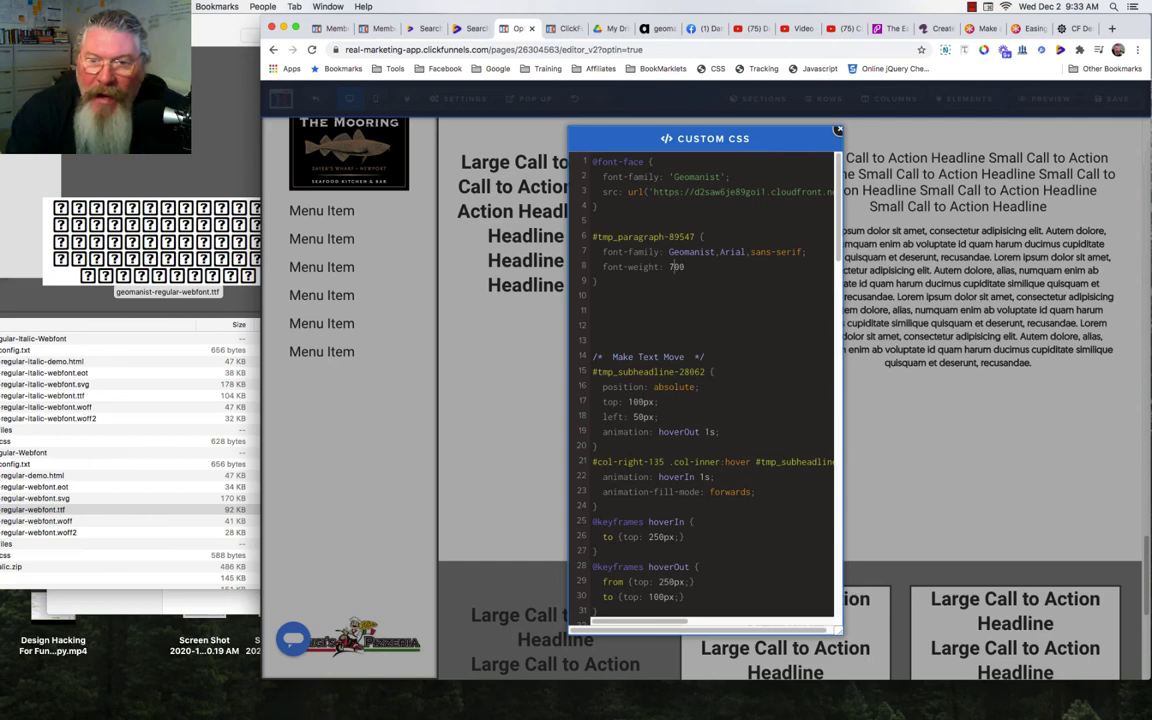
pyautogui.click(660, 29)
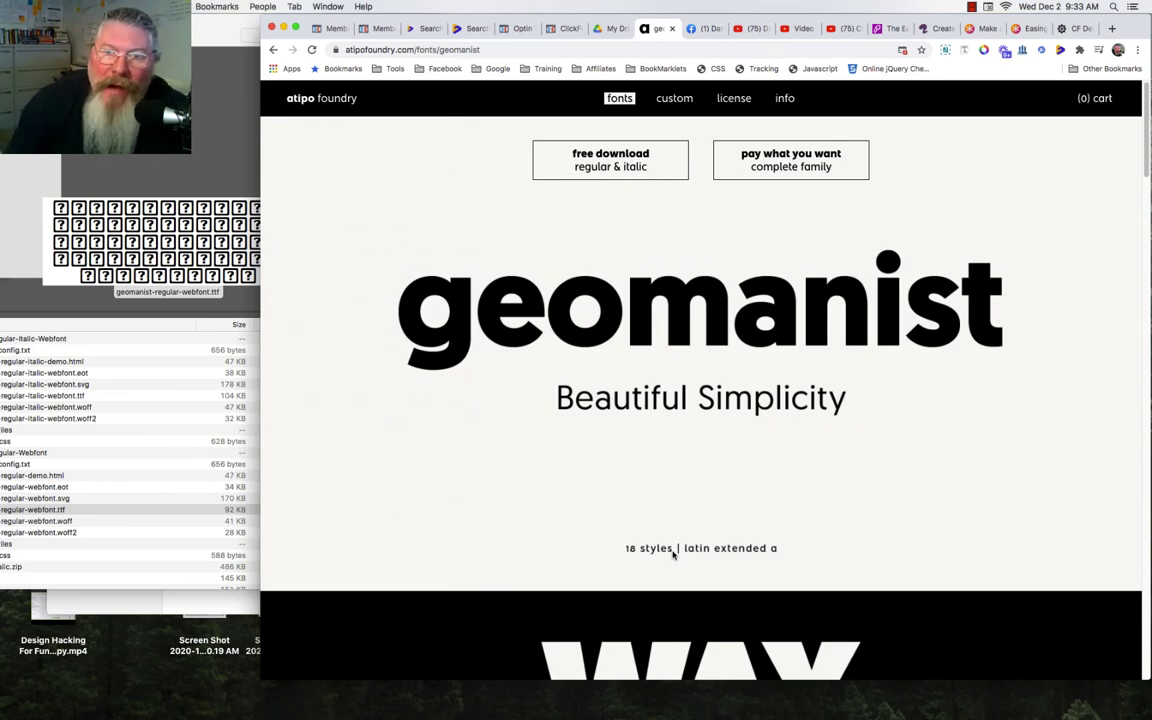
pyautogui.click(511, 33)
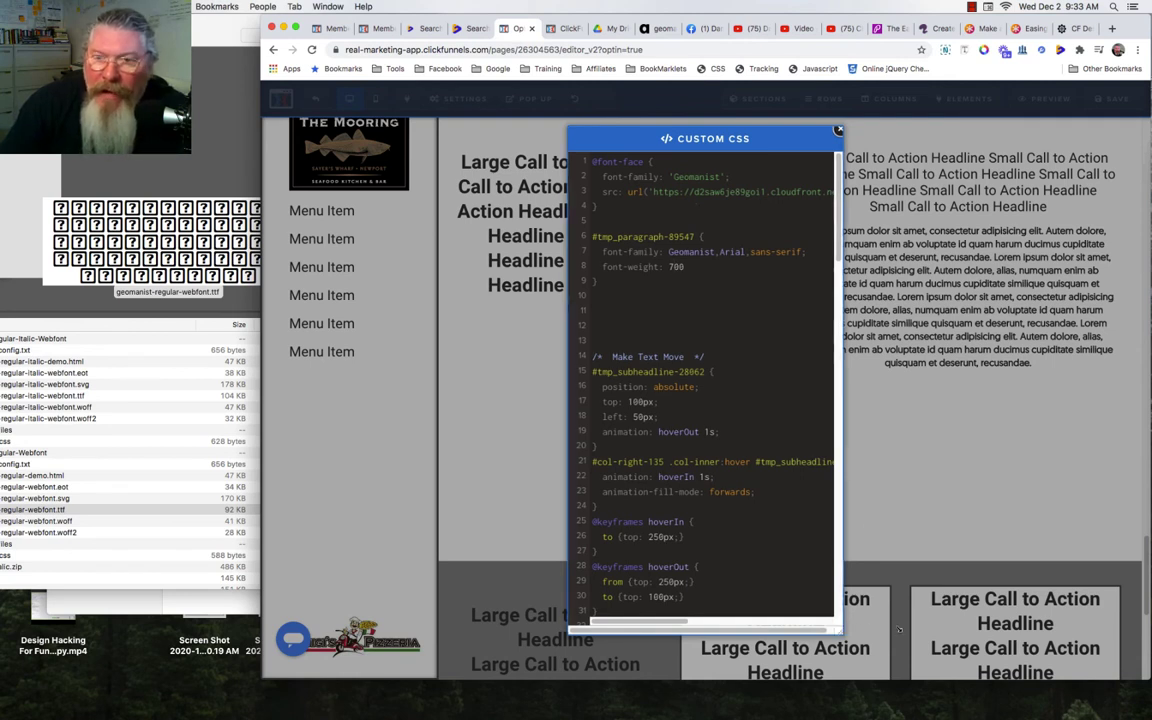
# - Add the closing semicolon to the font-weight: 700 line of the #tmp_paragraph-89547 rule
pyautogui.click(675, 266)
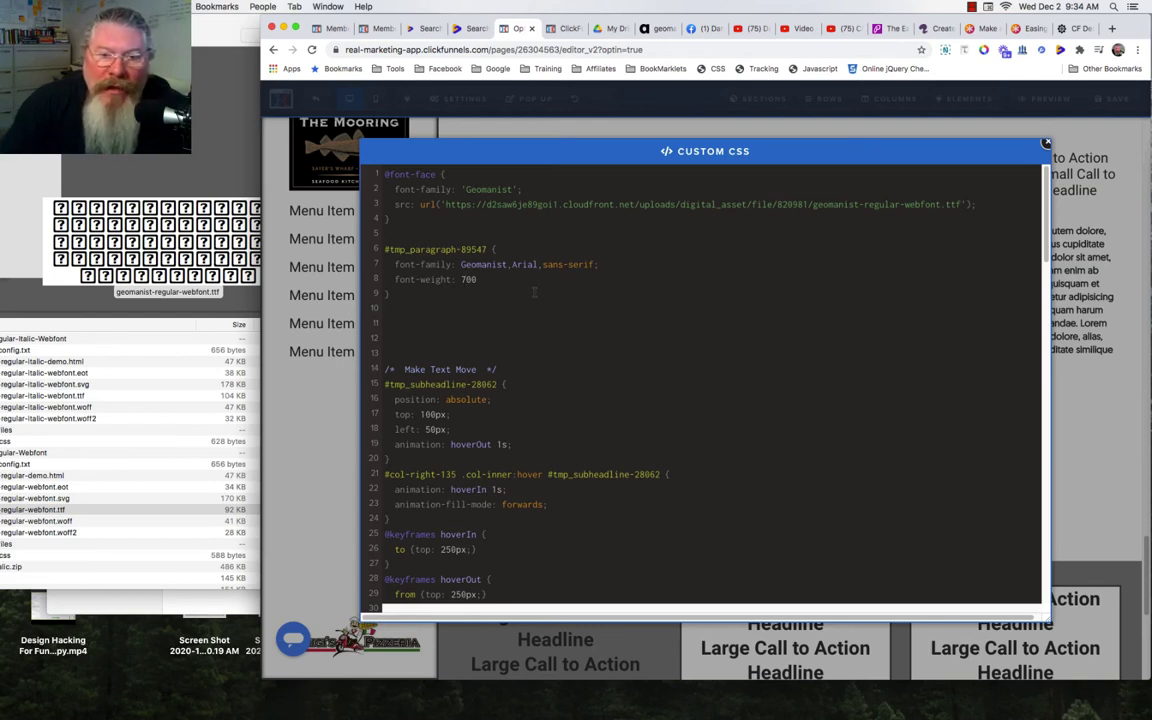
pyautogui.click(491, 280)
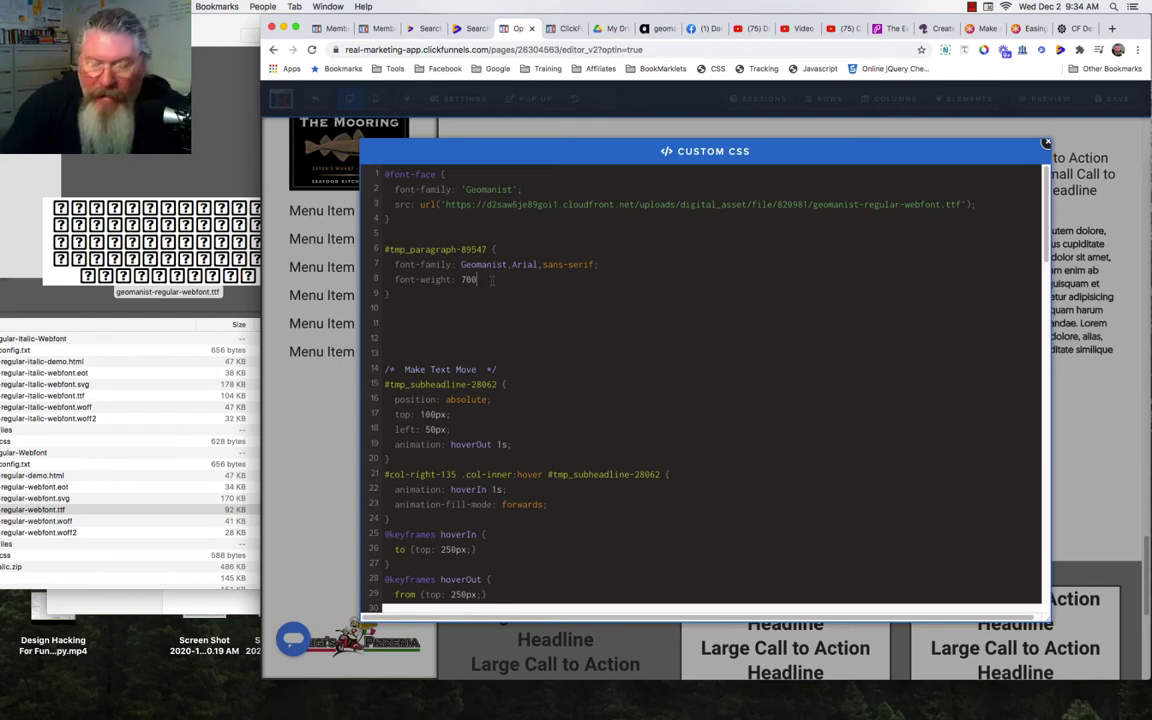
pyautogui.write(';')
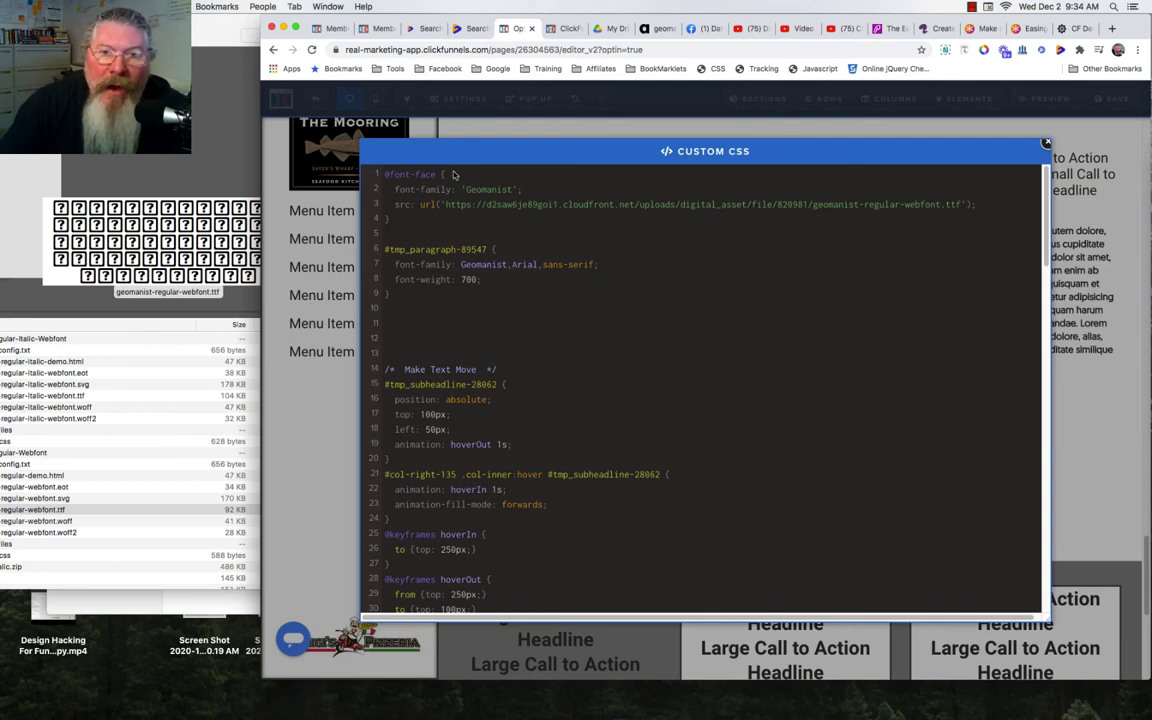
# - Upload geomanist-regular-webfont.ttf to My Drive and check it in the font preview
pyautogui.click(607, 30)
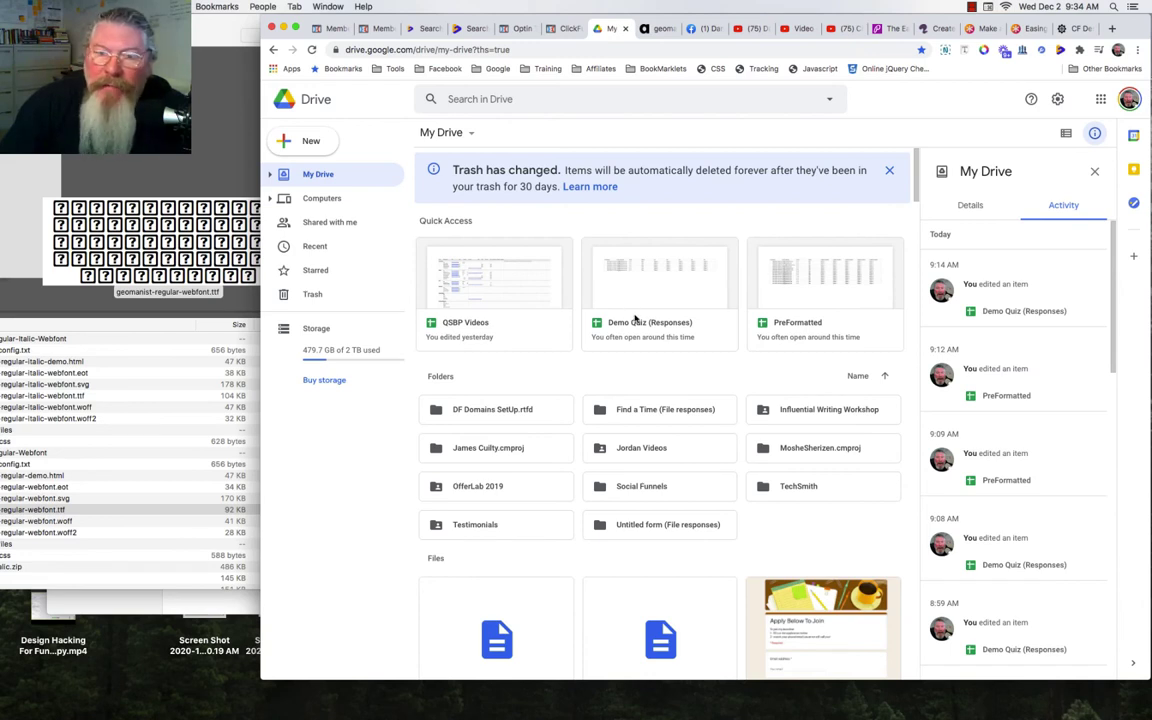
pyautogui.click(58, 511)
pyautogui.moveTo(48, 515); pyautogui.dragTo(689, 378)
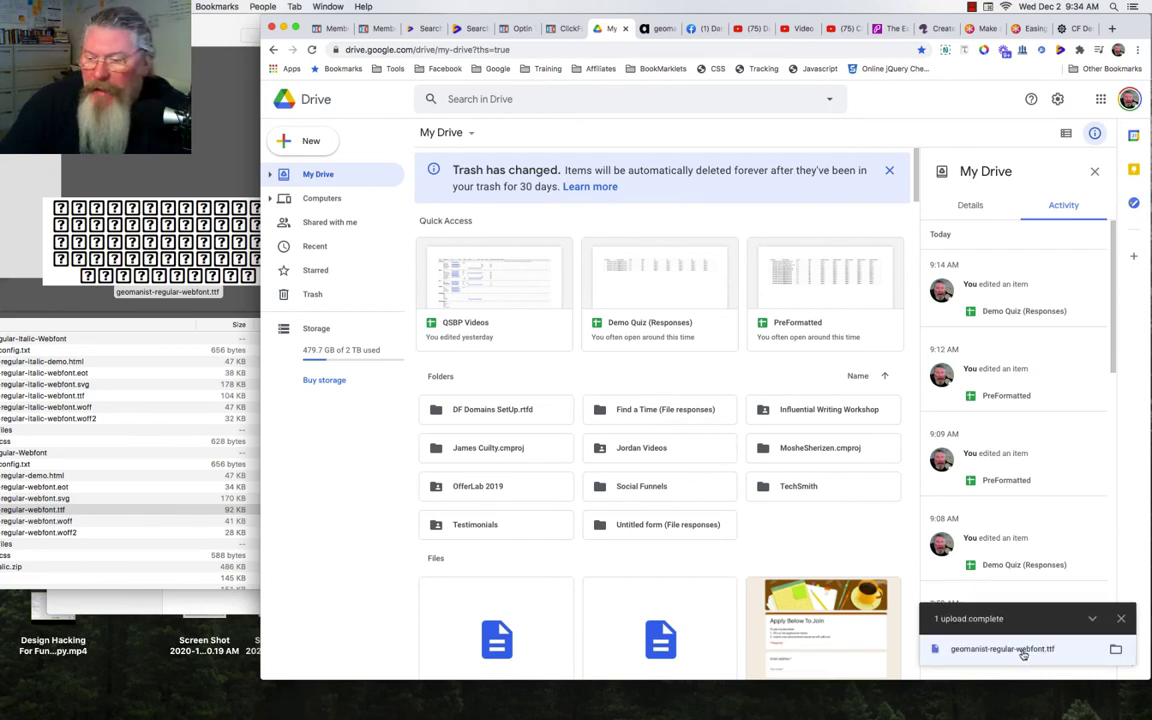
pyautogui.click(1023, 651)
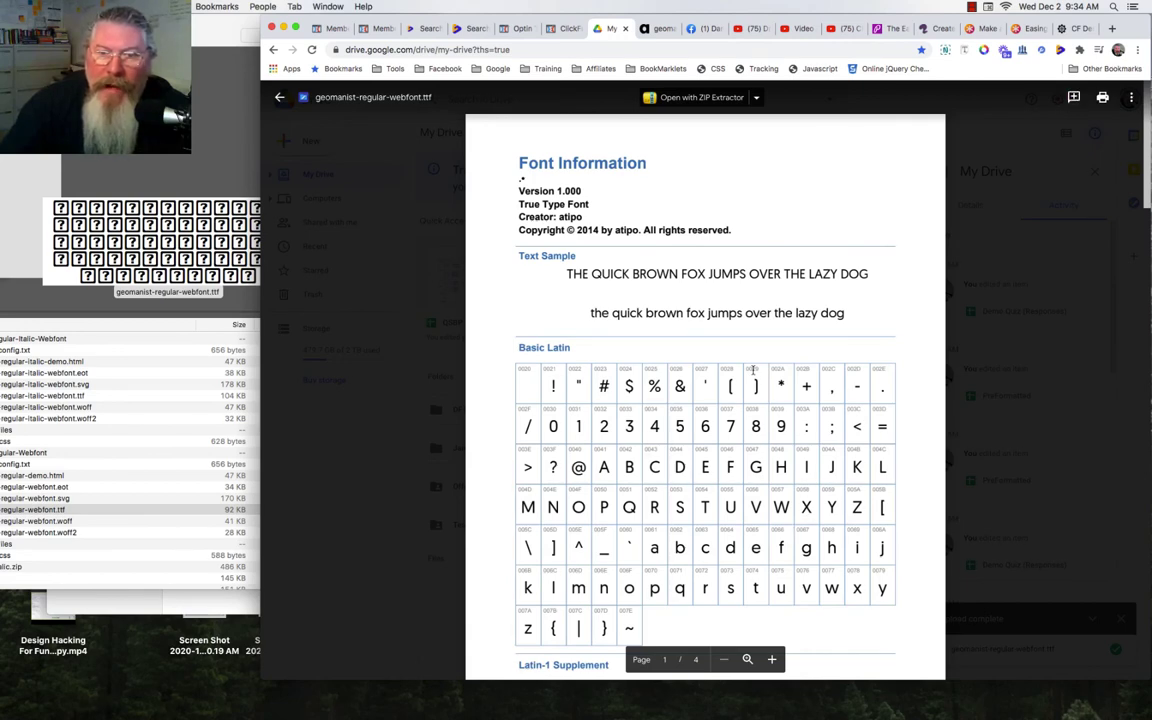
pyautogui.click(281, 97)
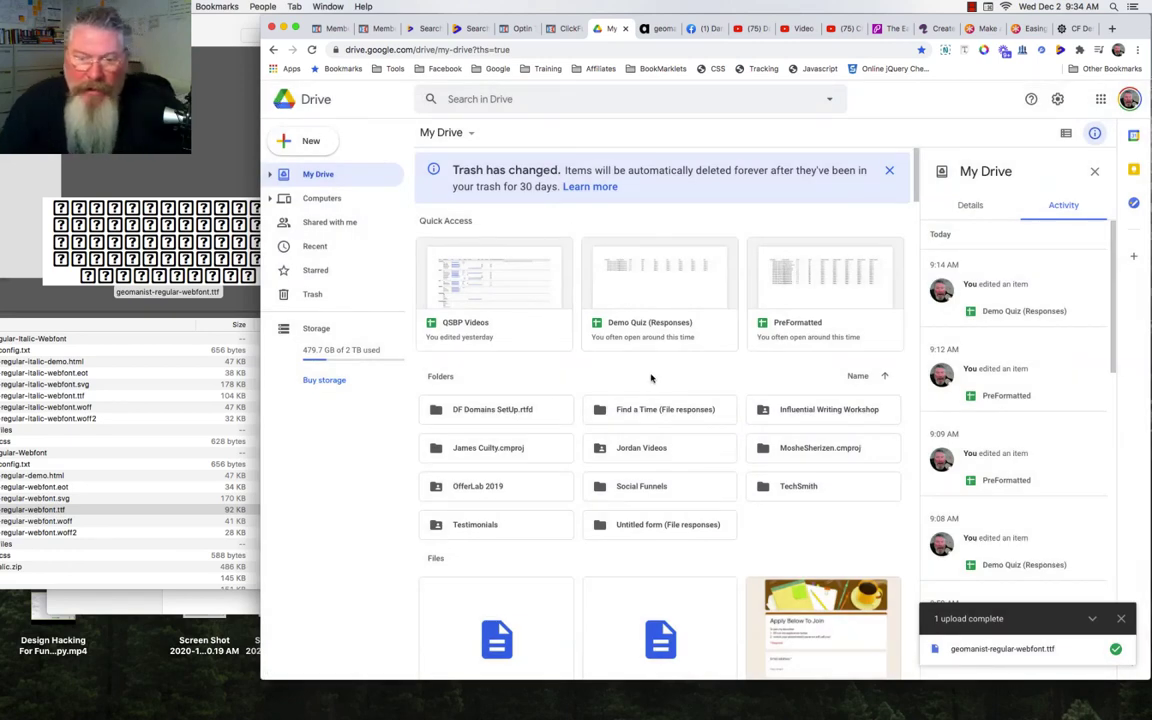
pyautogui.scroll(-10, 651, 378)
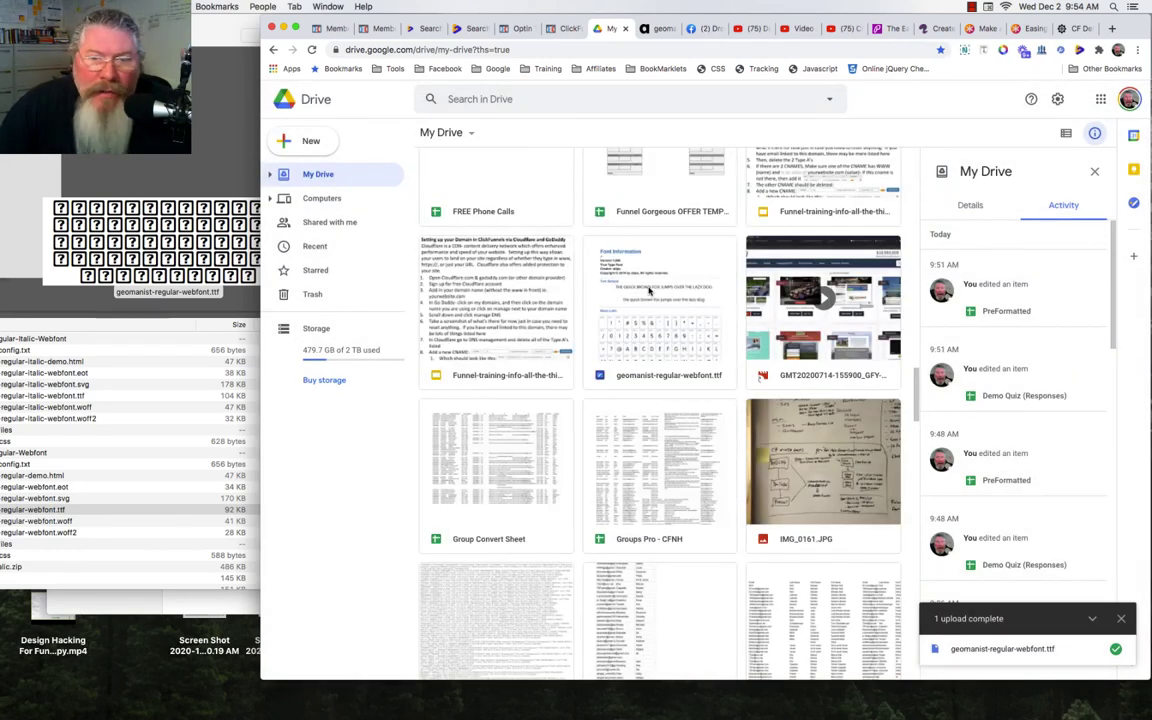
# - Copy the share link for geomanist-regular-webfont.ttf, leaving access set to Restricted
pyautogui.click(649, 291)
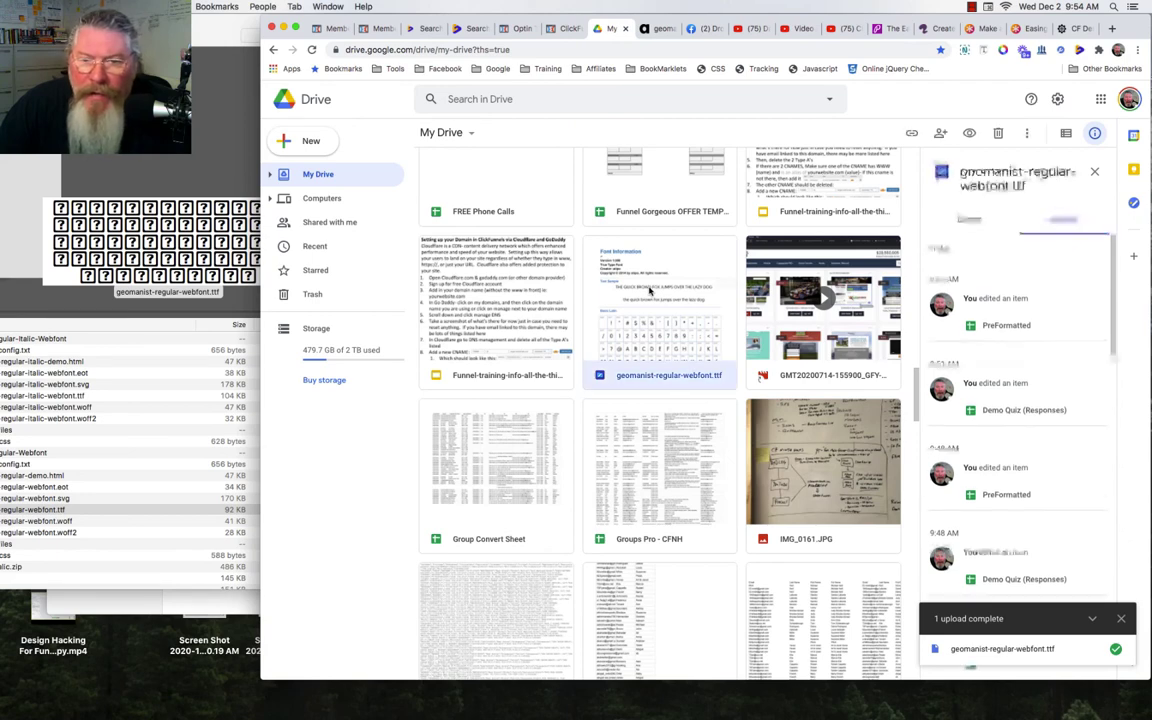
pyautogui.rightClick(649, 291)
pyautogui.click(701, 375)
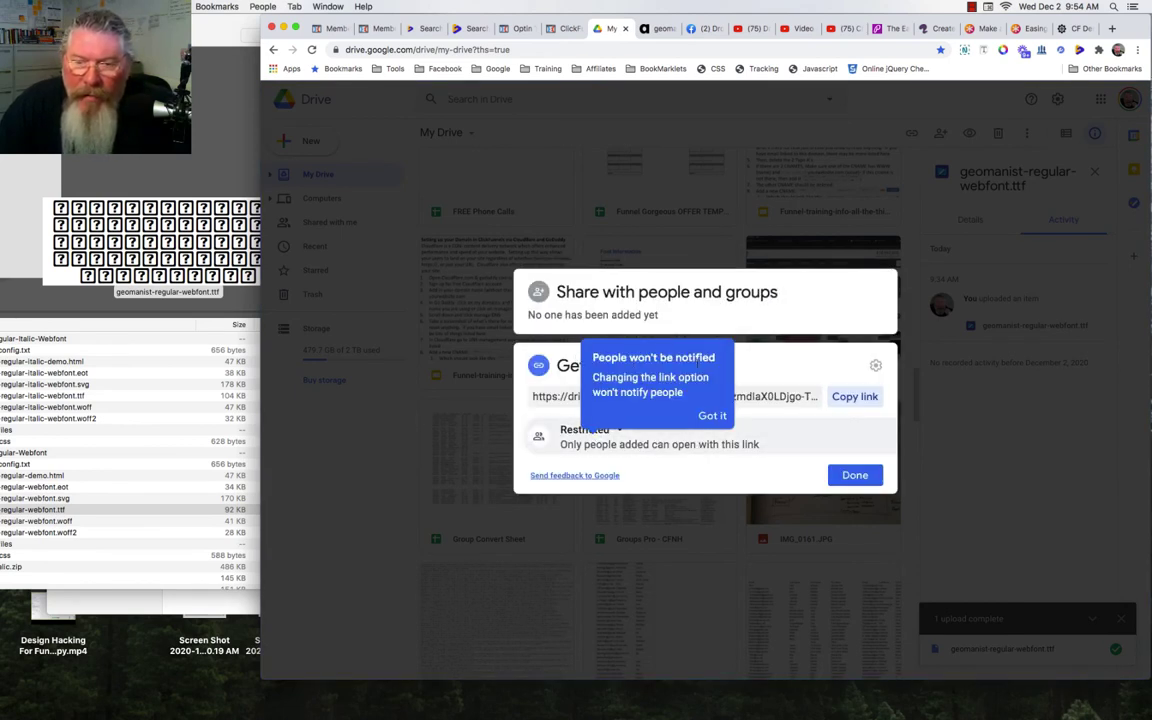
pyautogui.click(709, 413)
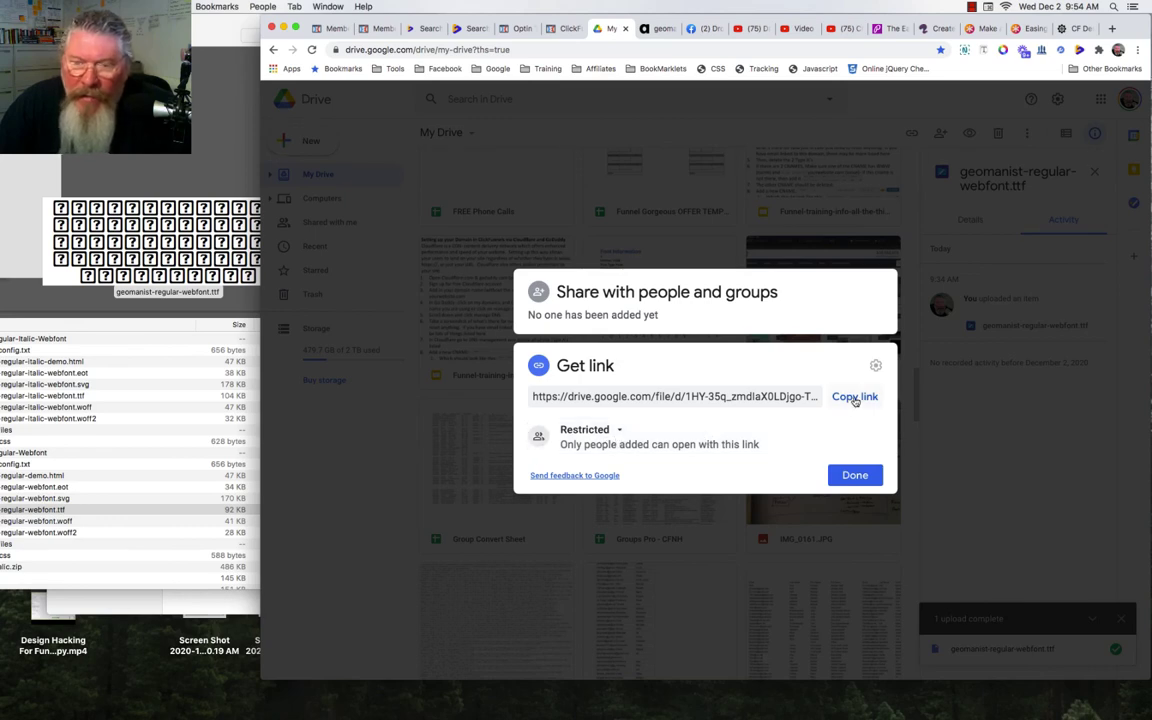
pyautogui.click(855, 397)
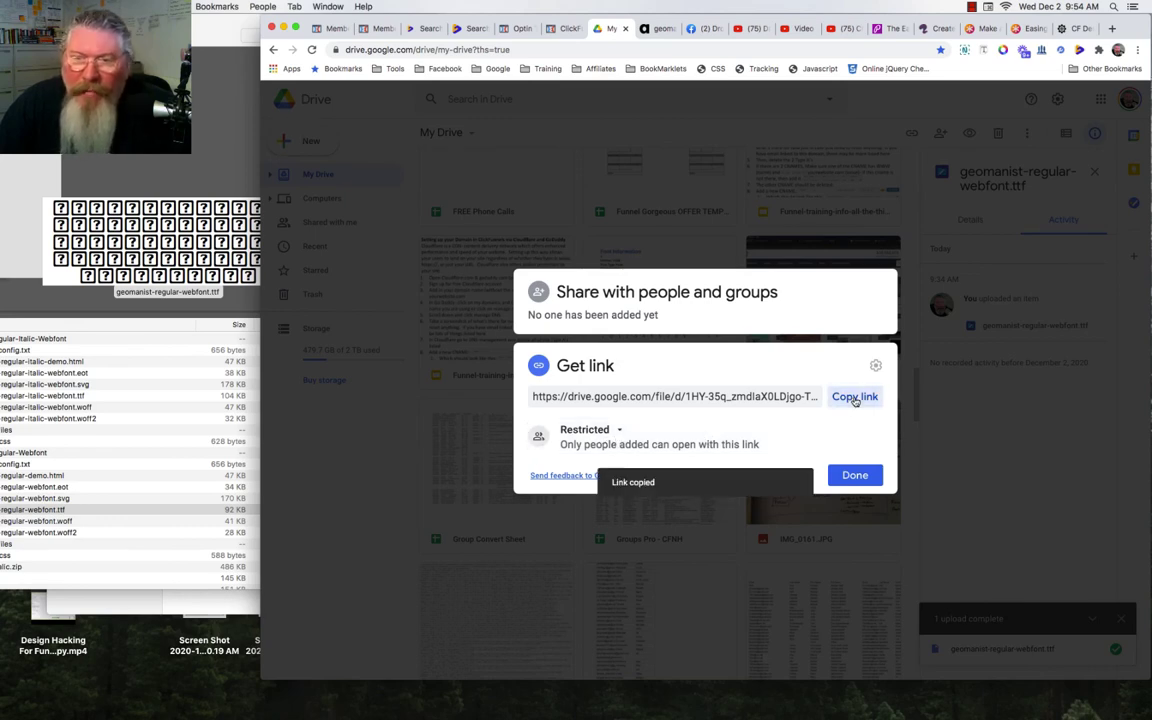
pyautogui.click(517, 29)
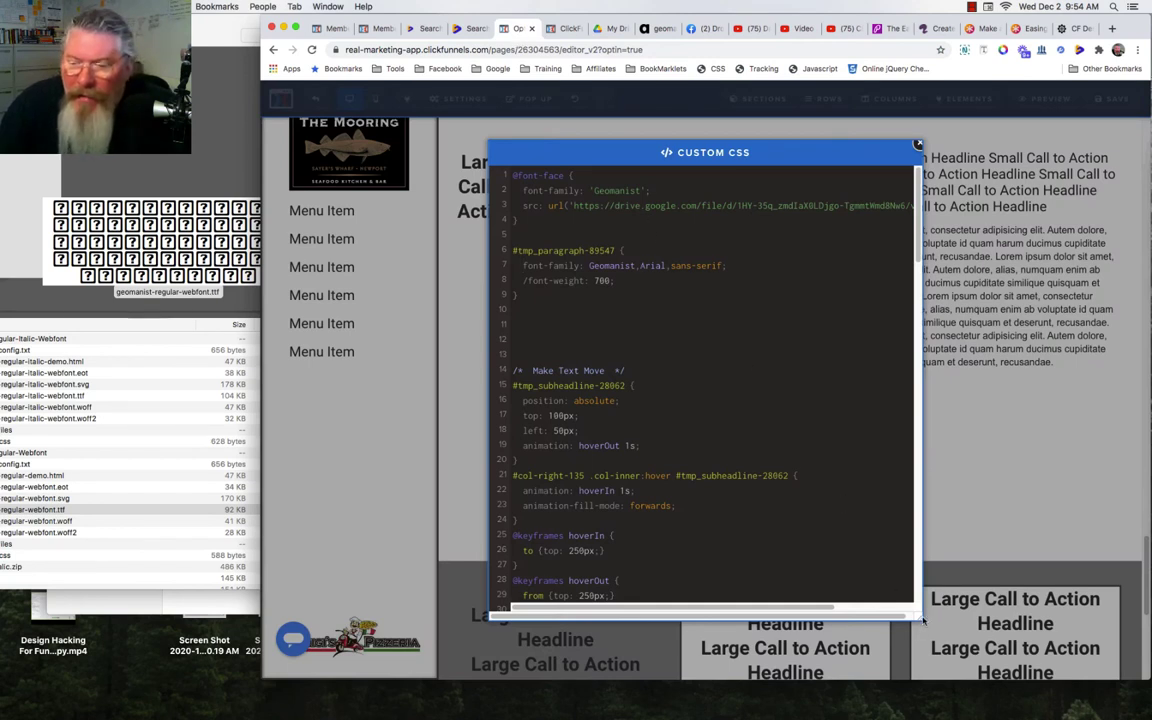
pyautogui.moveTo(923, 620); pyautogui.dragTo(1014, 612)
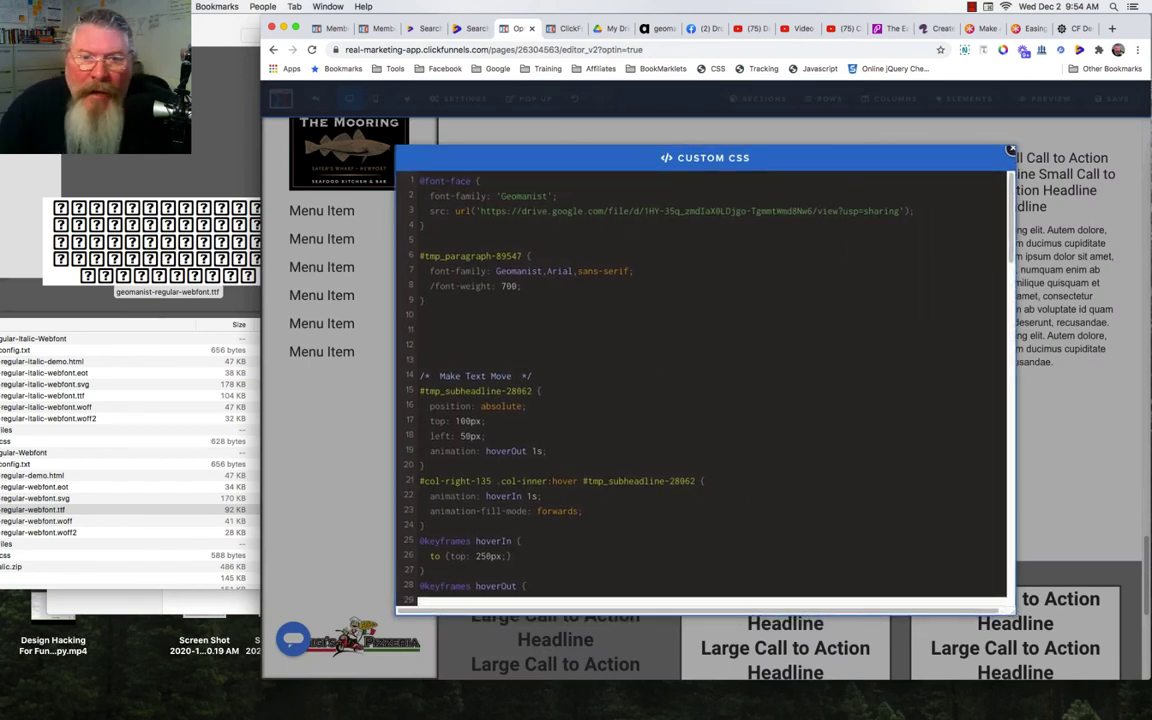
pyautogui.moveTo(477, 211); pyautogui.dragTo(898, 211)
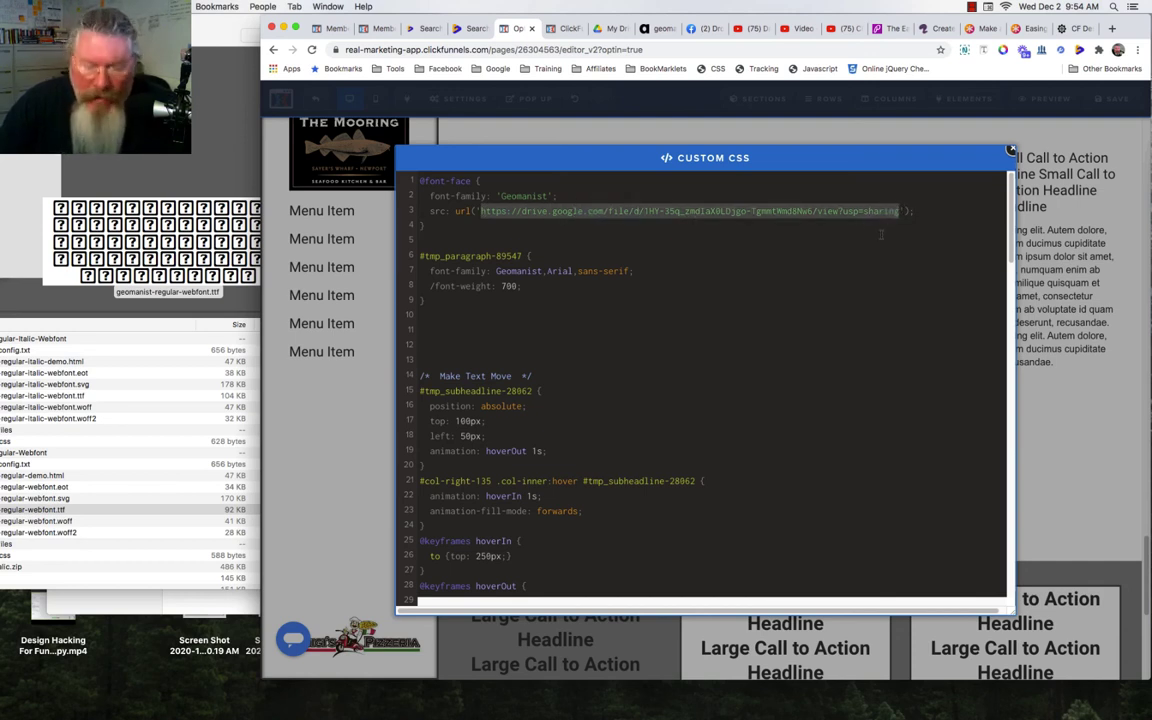
pyautogui.press('Right')
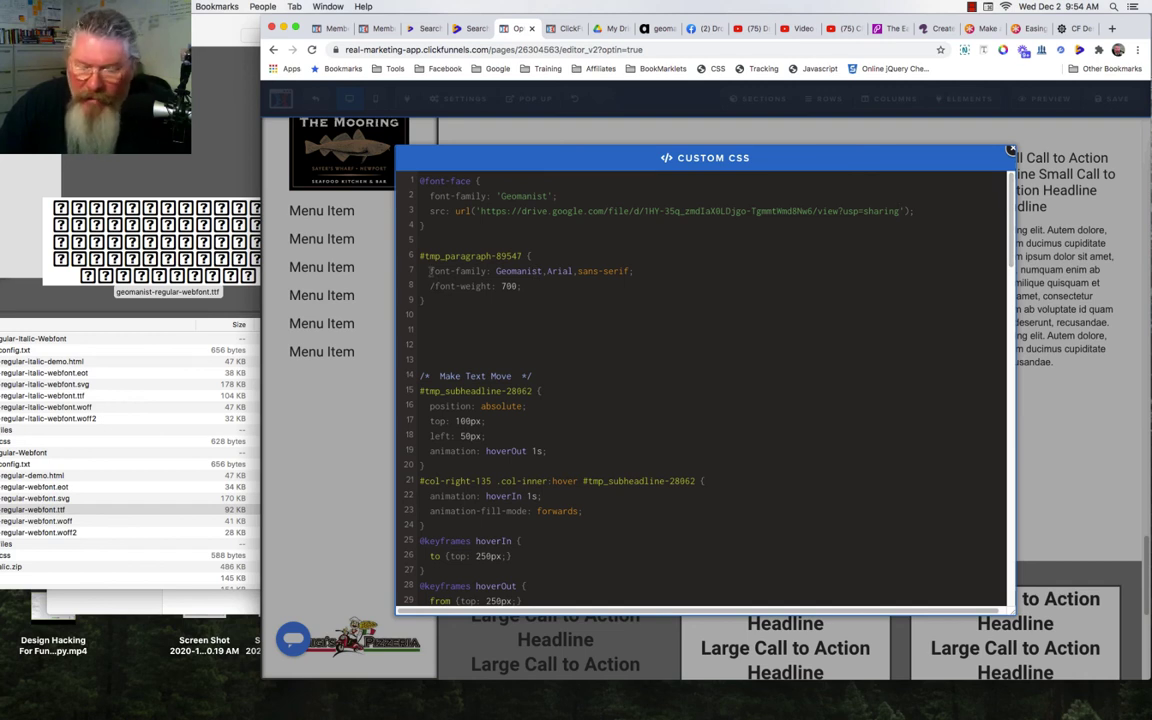
pyautogui.write('/')
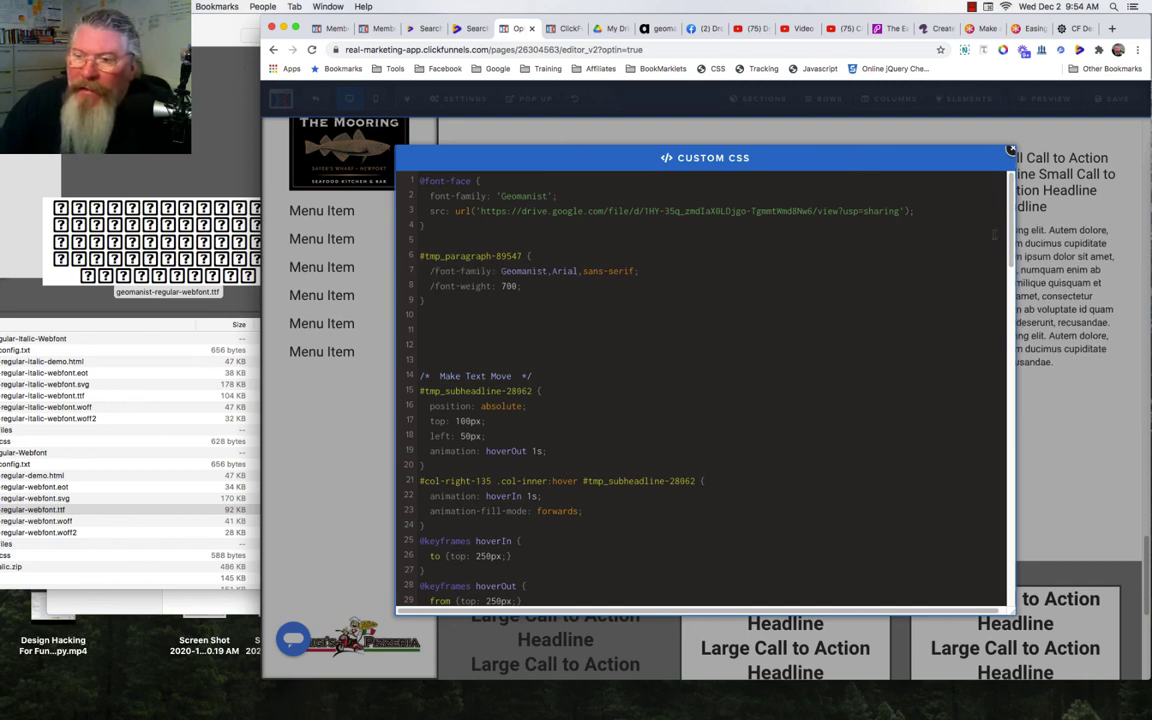
# - Re-enable the Geomanist font-family line and comment out the font-weight: 700 line
pyautogui.moveTo(1011, 598); pyautogui.dragTo(899, 584)
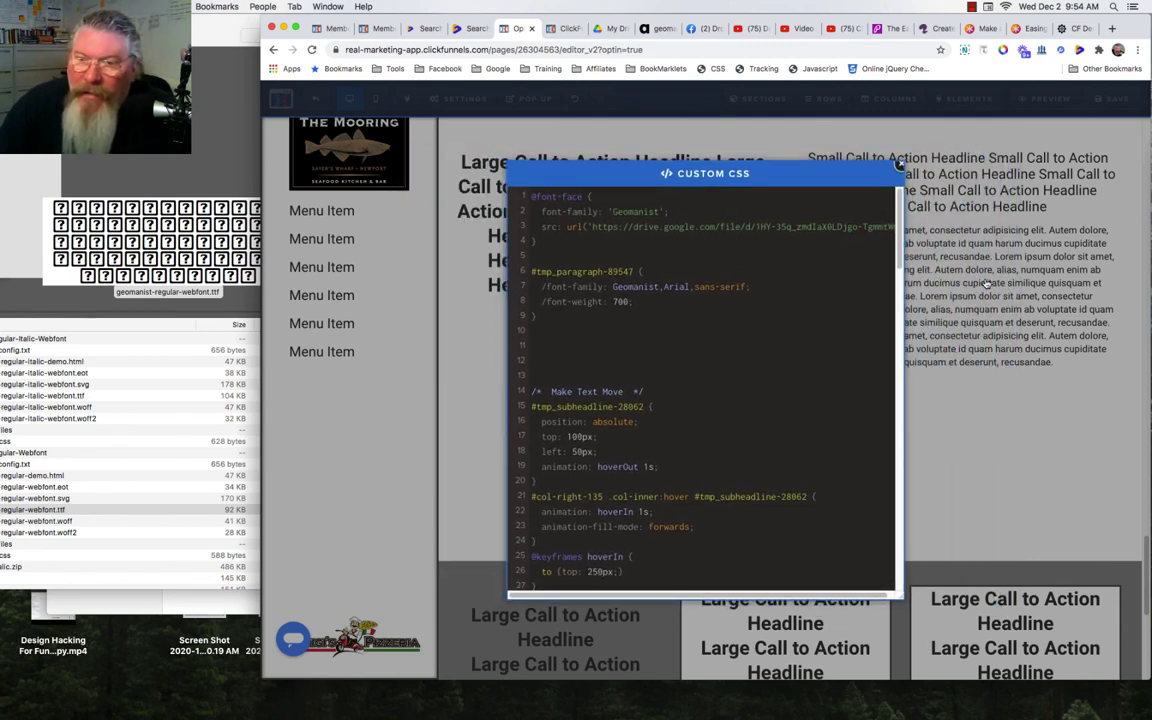
pyautogui.press('BackSpace')
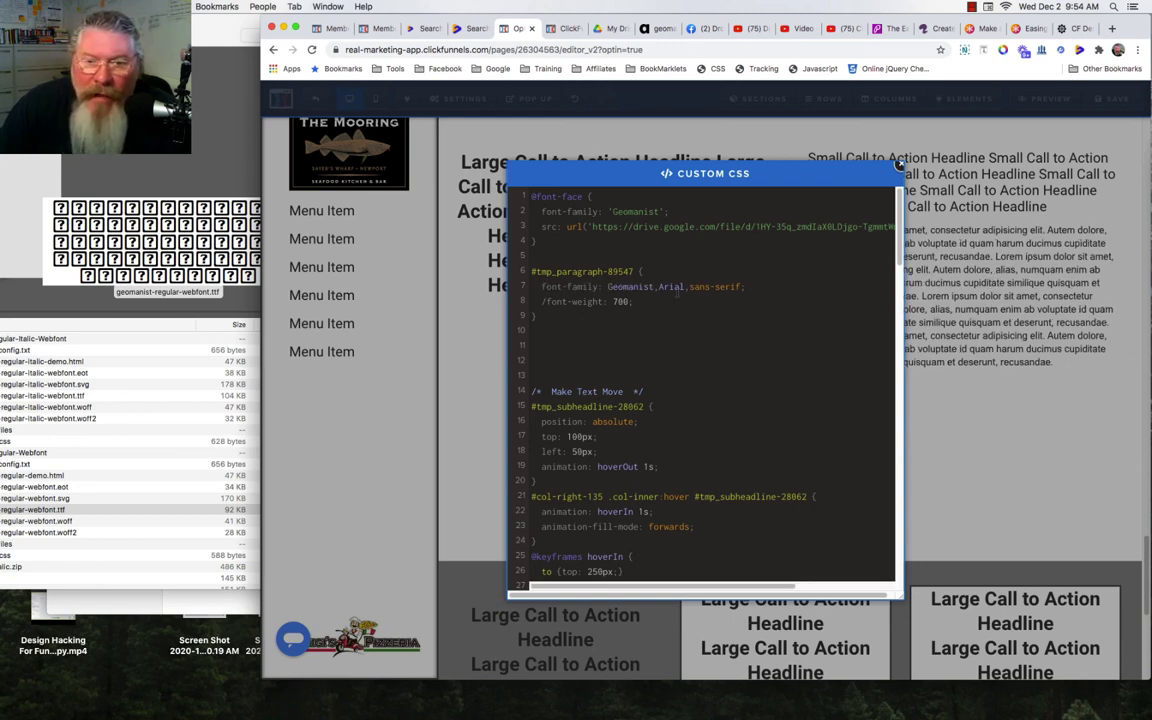
pyautogui.click(546, 301)
pyautogui.press('BackSpace')
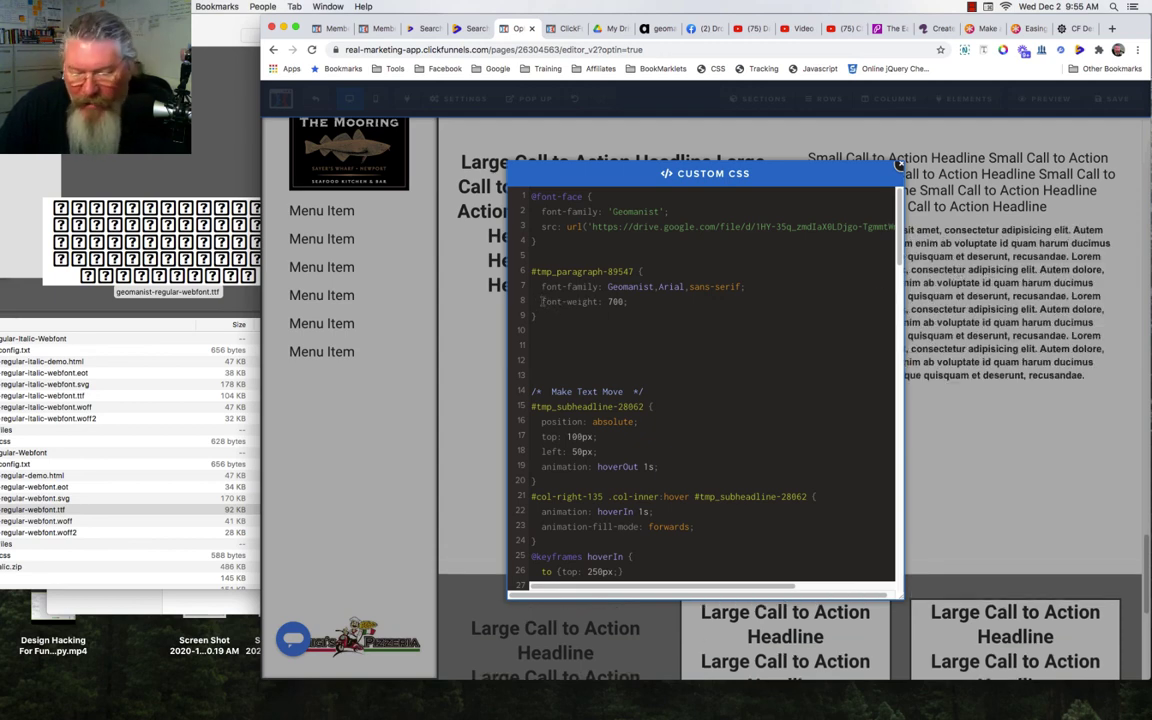
pyautogui.write('/')
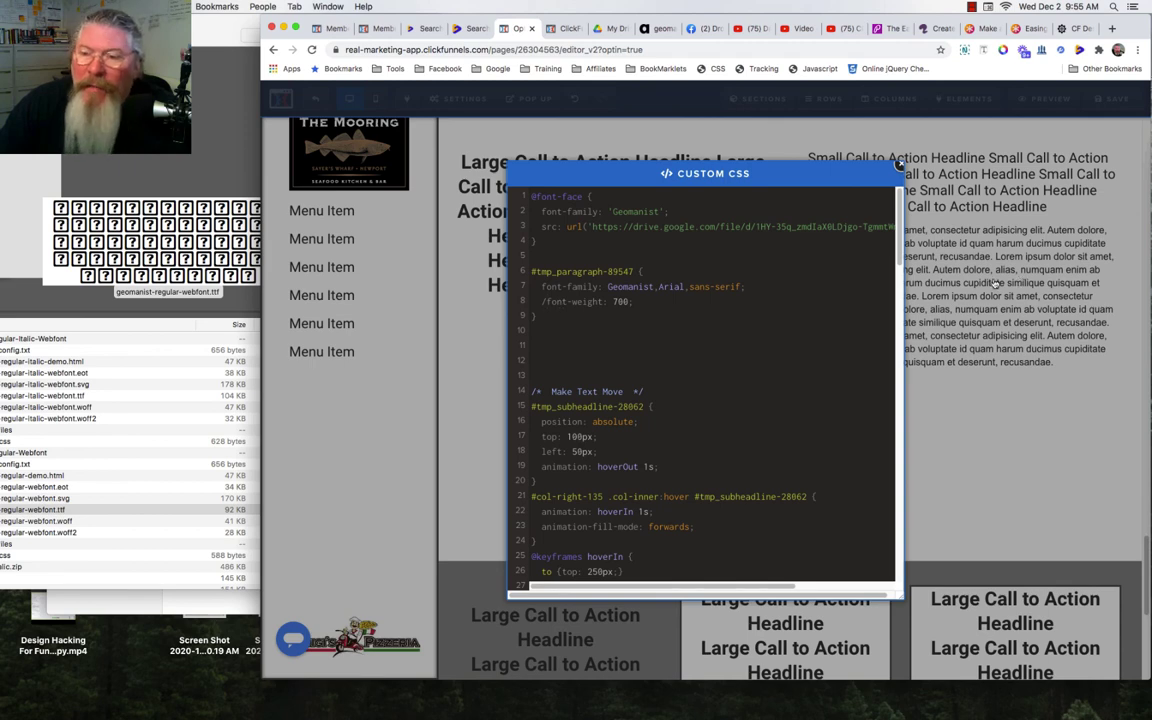
pyautogui.click(995, 285)
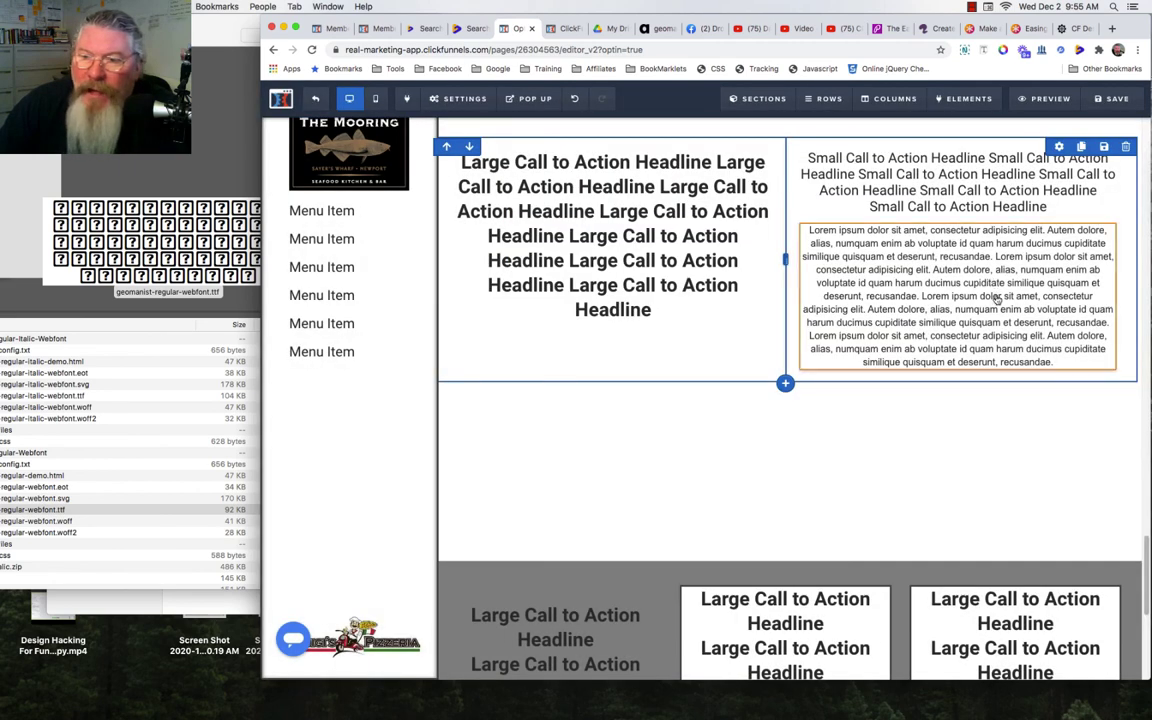
pyautogui.click(1057, 364)
pyautogui.moveTo(1057, 364); pyautogui.dragTo(810, 220)
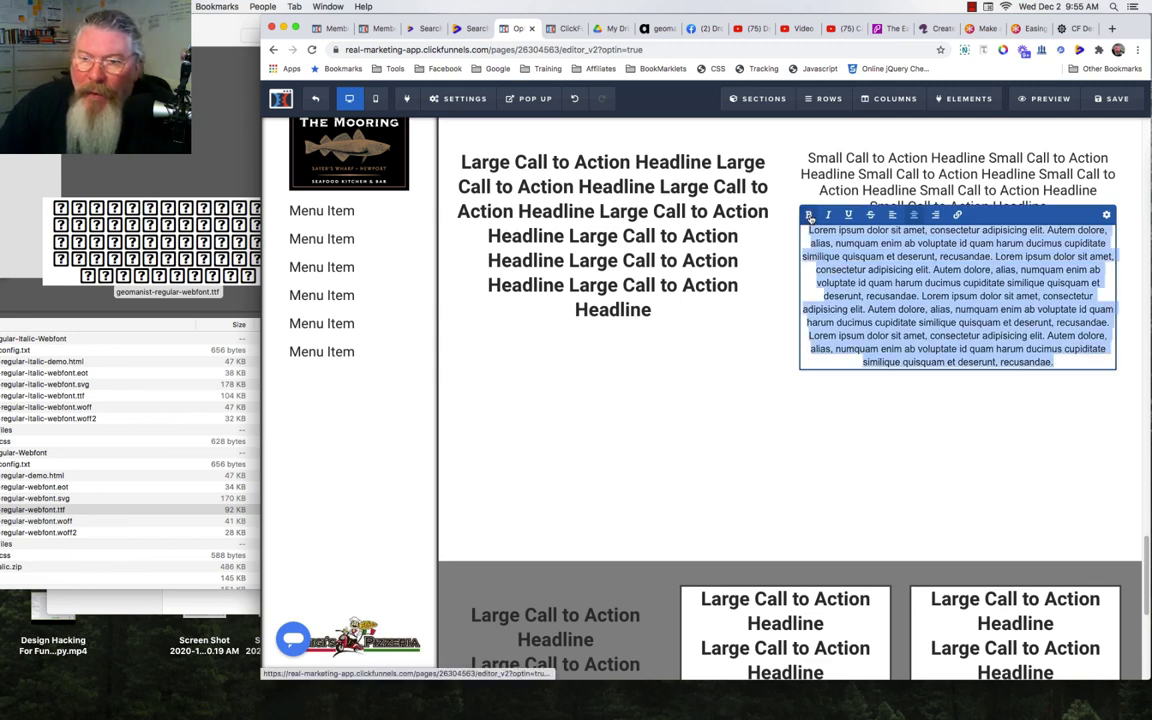
pyautogui.click(810, 217)
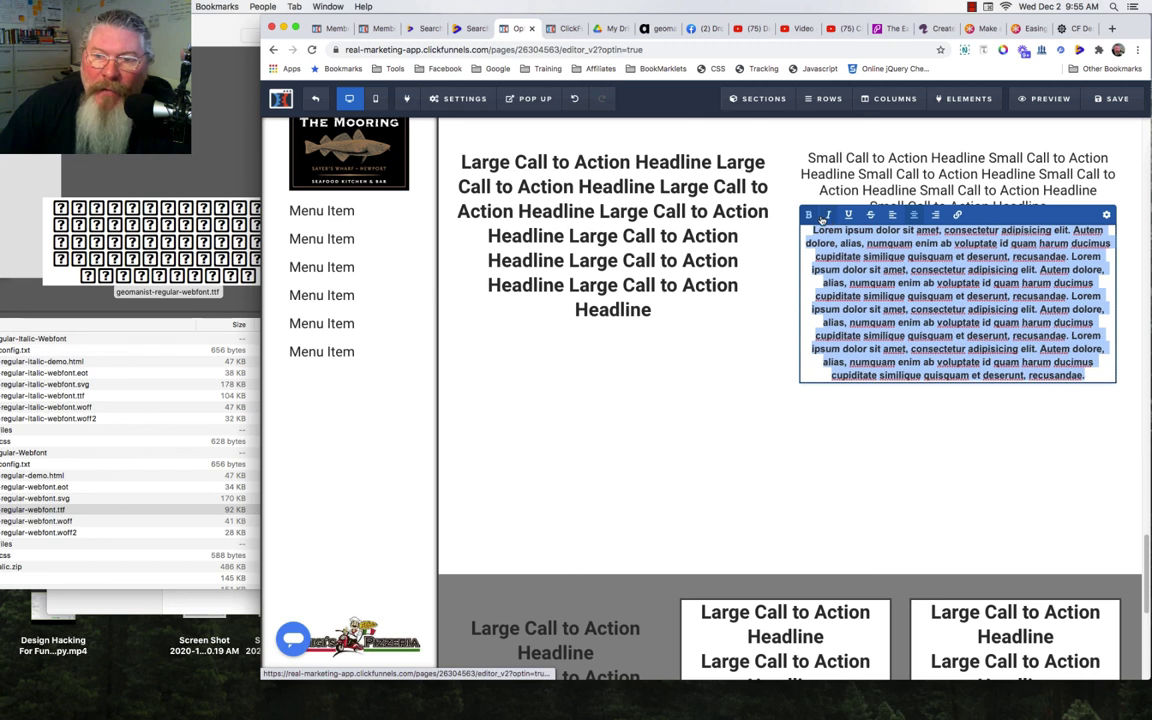
pyautogui.click(829, 216)
pyautogui.click(809, 216)
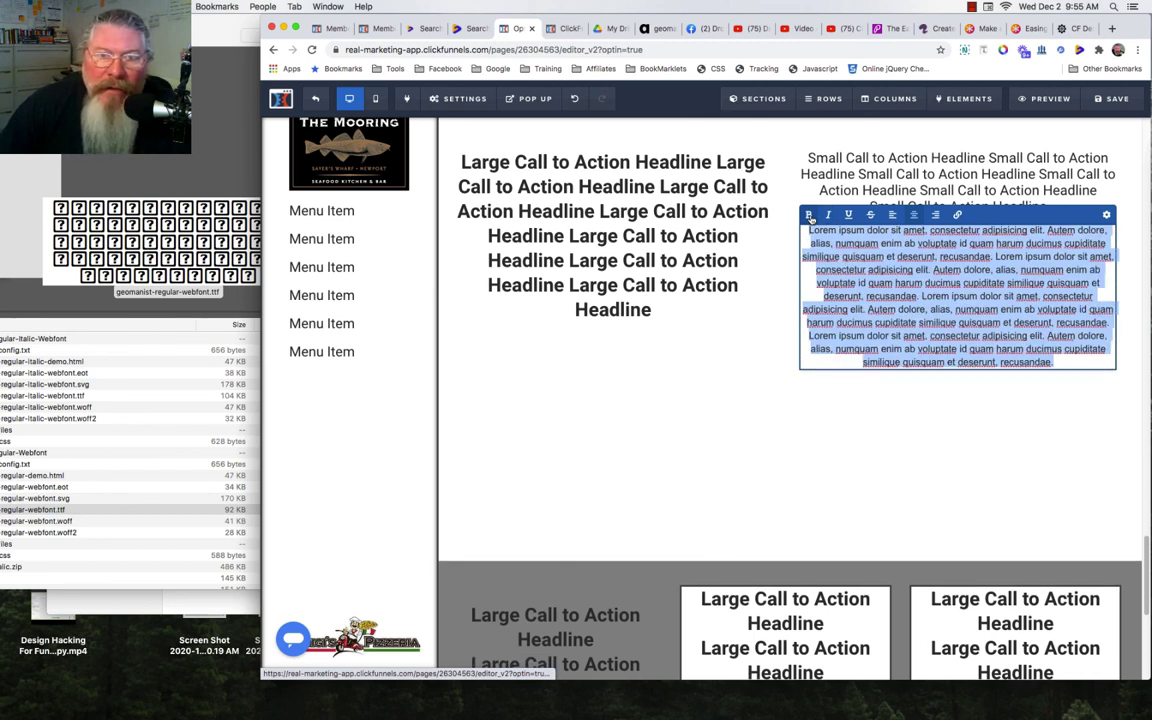
pyautogui.scroll(1, 790, 160)
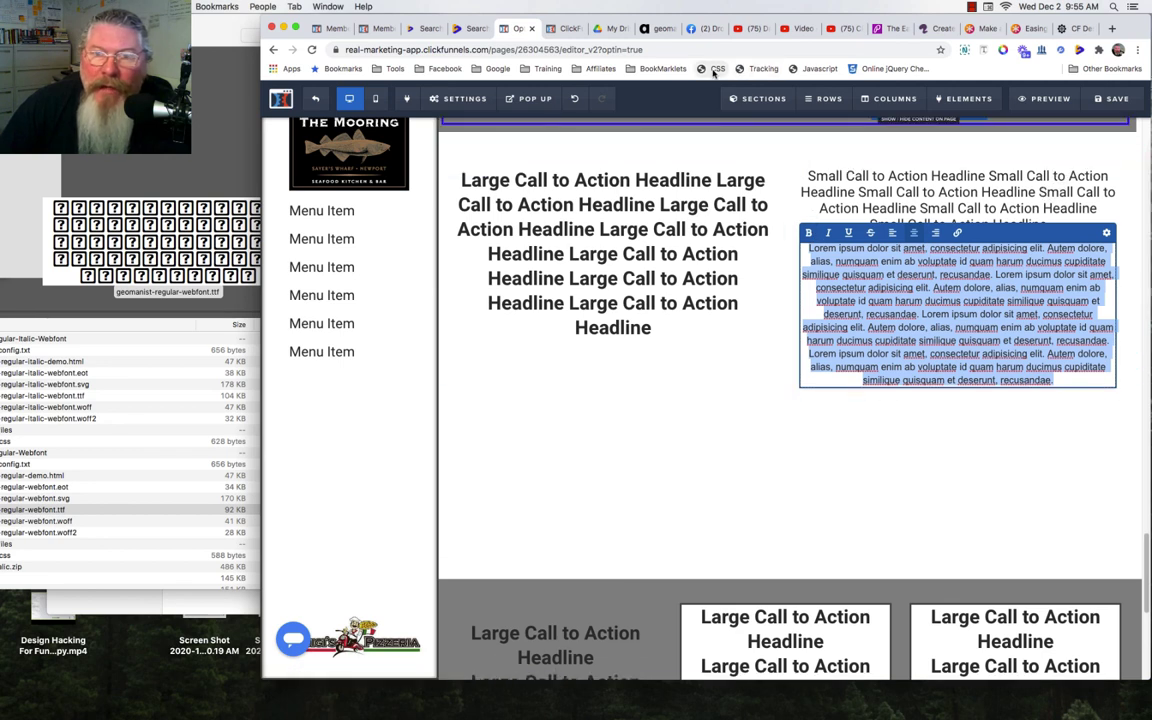
pyautogui.click(716, 69)
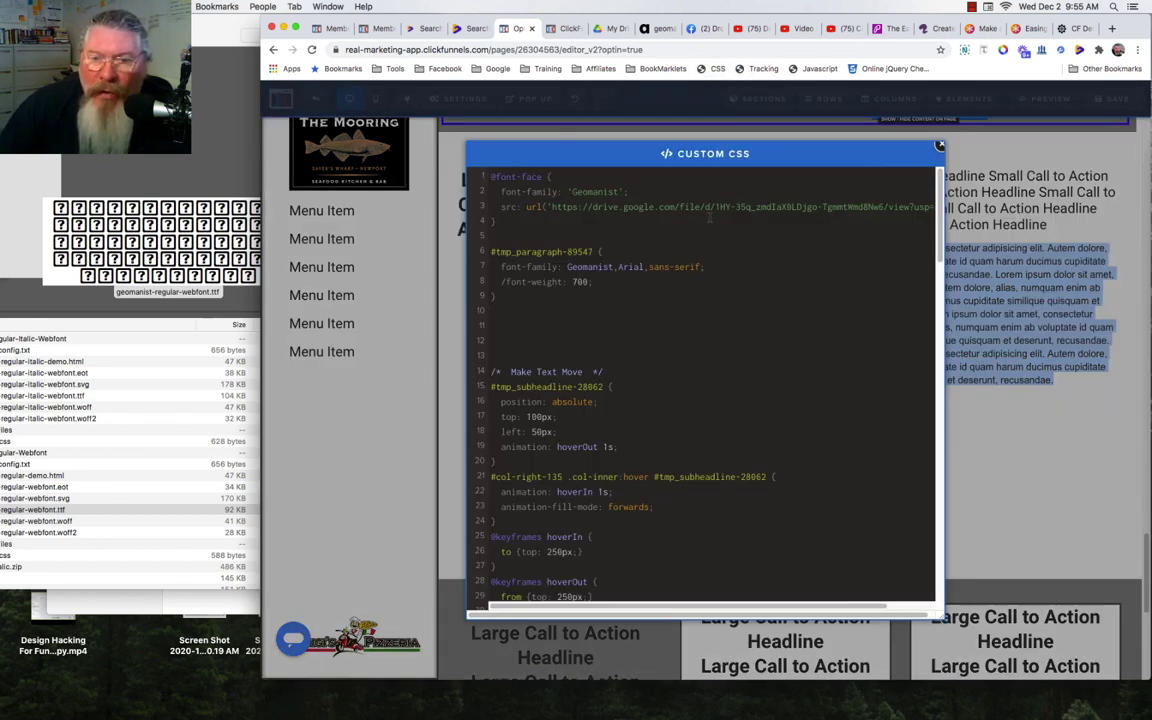
# - Check the Geomanist foundry page, then close the Custom CSS editor
pyautogui.click(662, 30)
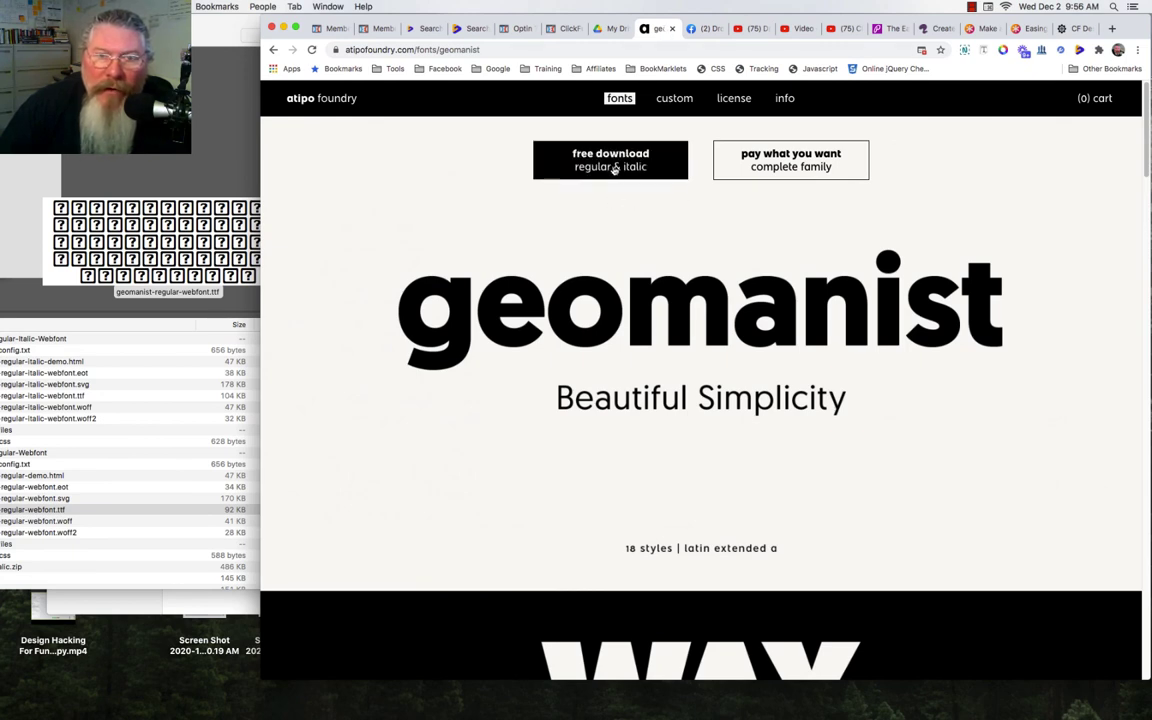
pyautogui.click(517, 29)
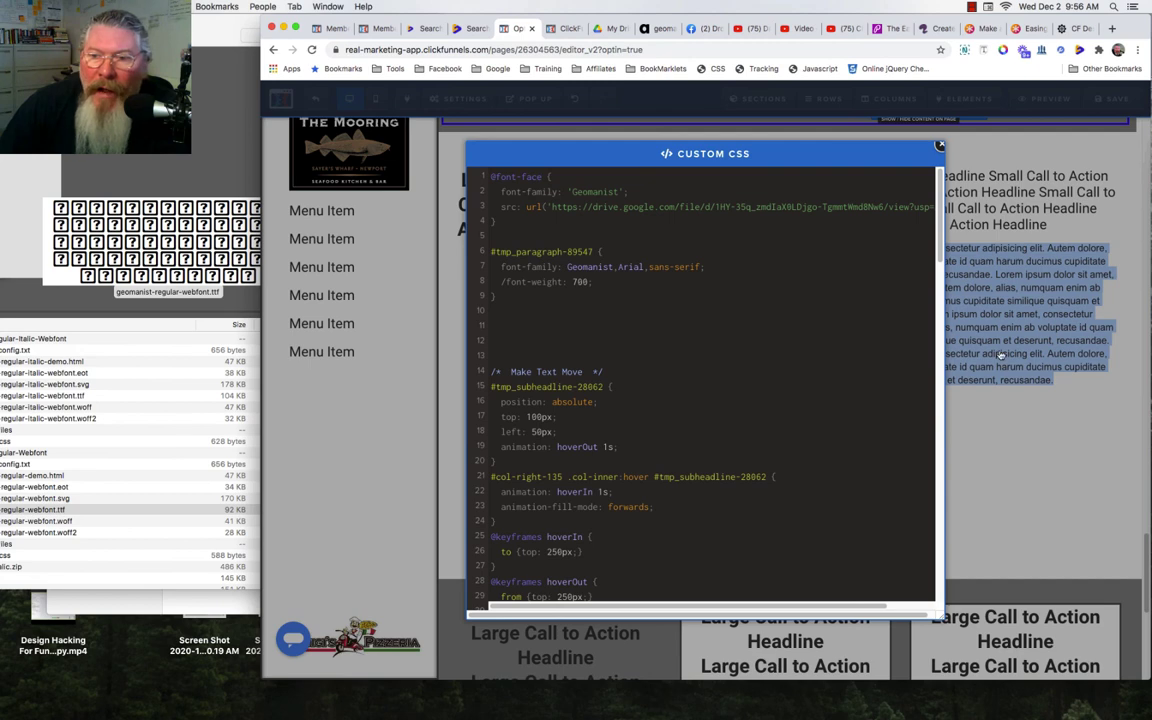
pyautogui.press('Escape')
# - Select the whole lorem ipsum paragraph, toggle bold on and off, and apply italic
pyautogui.click(860, 288)
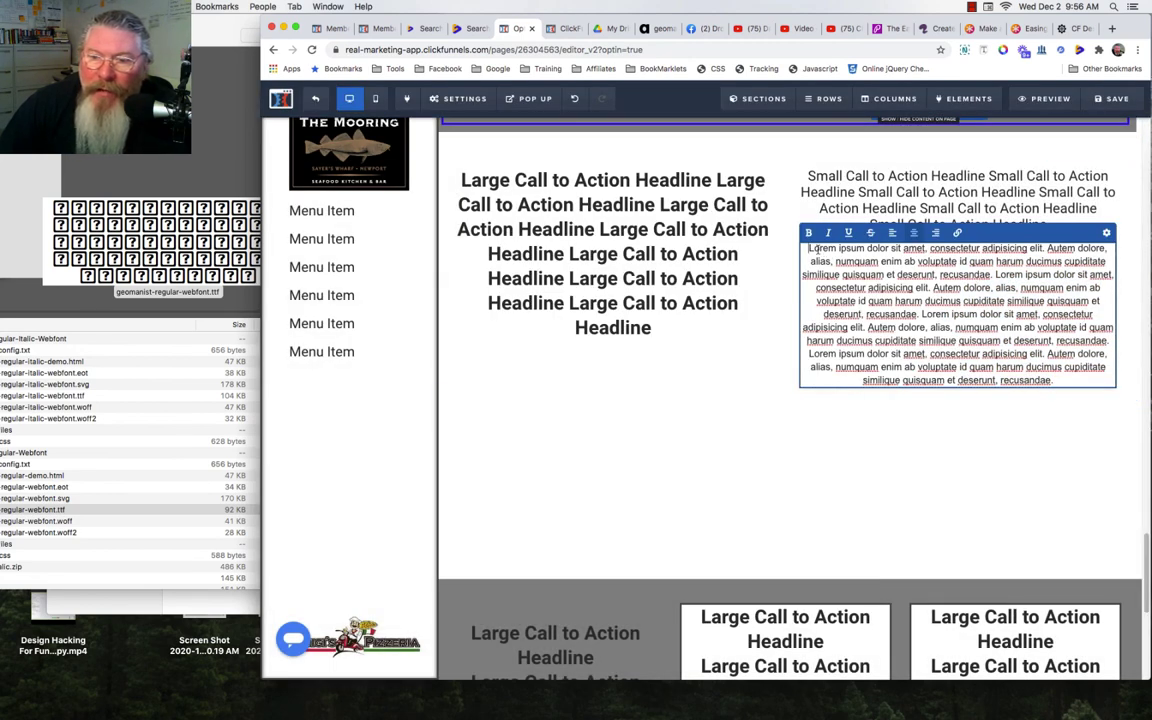
pyautogui.tripleClick(810, 248)
pyautogui.click(808, 233)
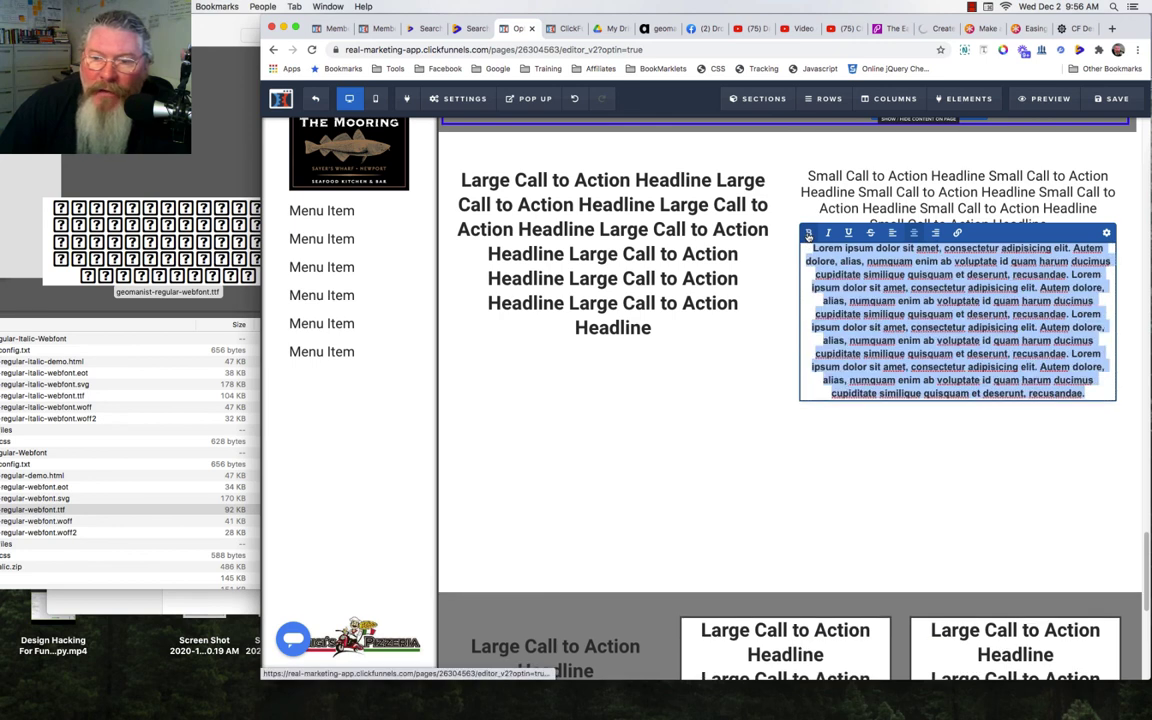
pyautogui.click(808, 233)
pyautogui.click(829, 233)
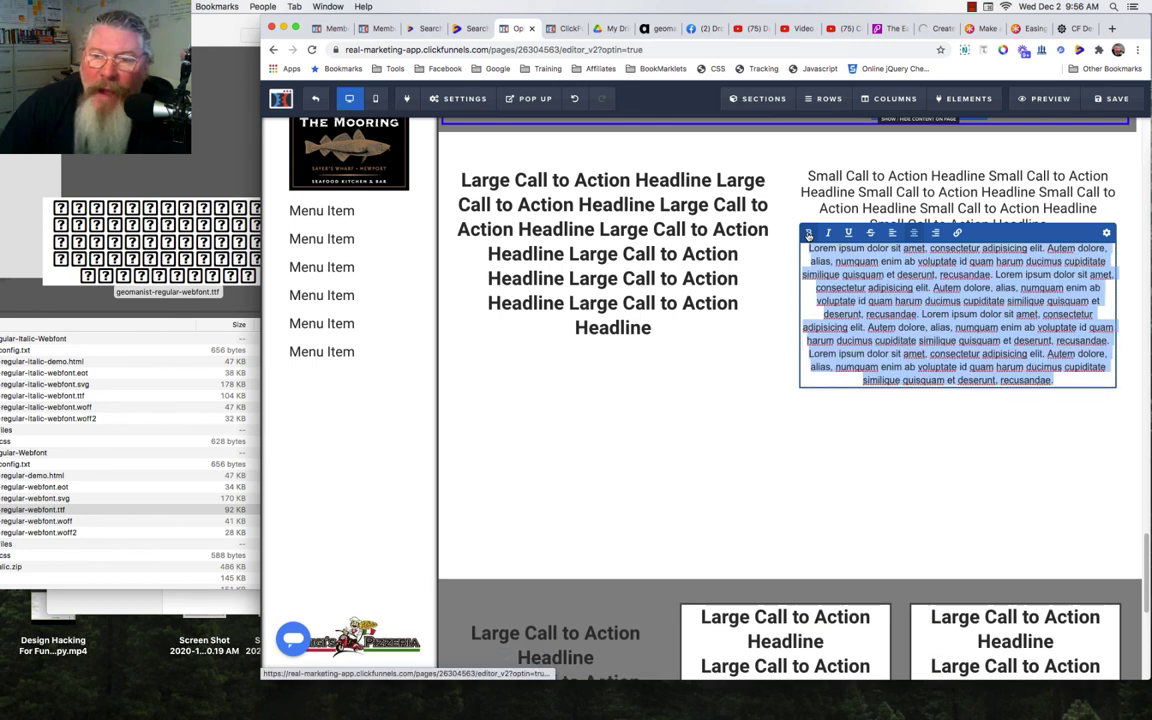